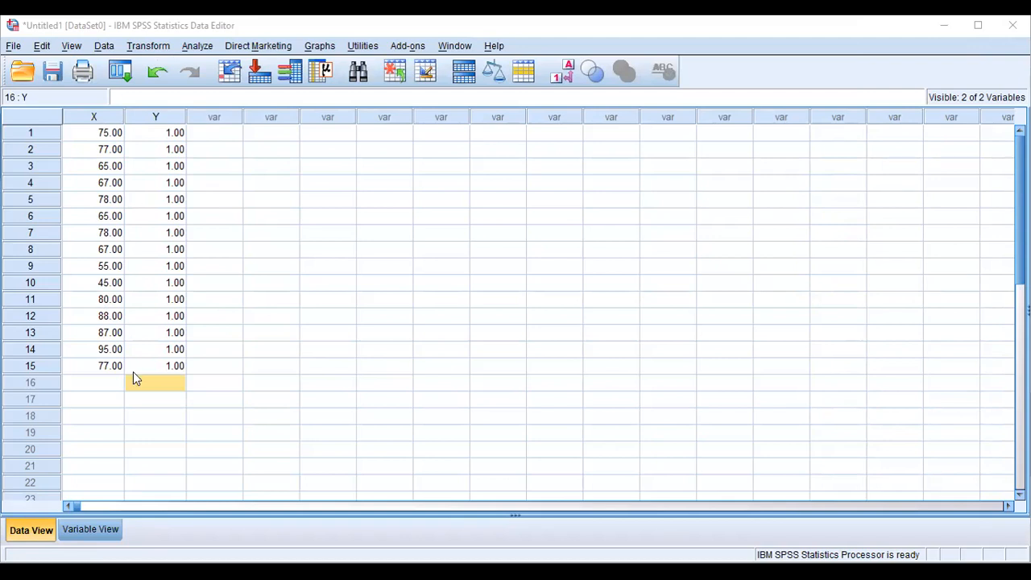
- Paste the second group's scores into X from row 16 and code Y as 2 for rows 16 to 30
click(104, 385)
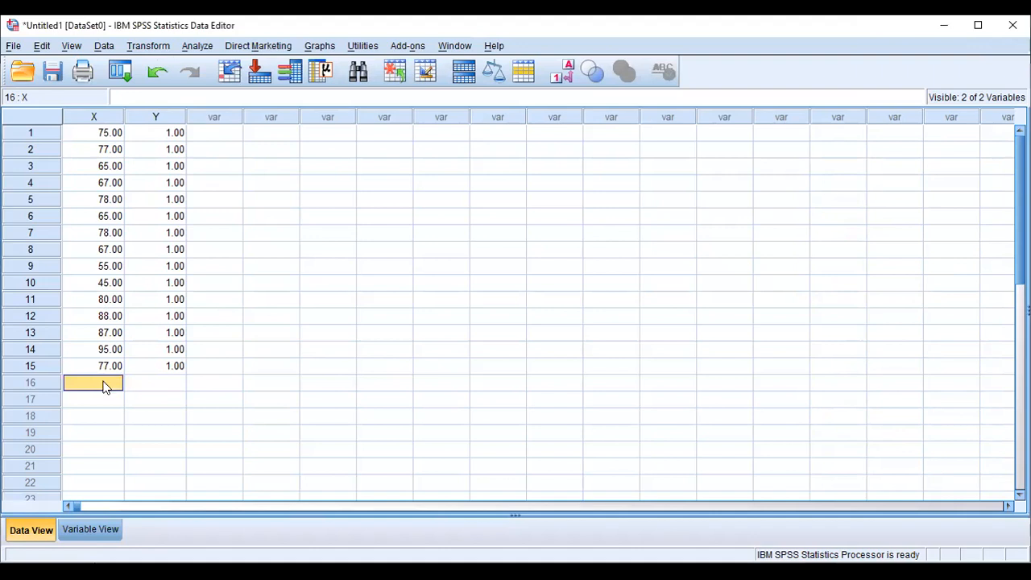
key(ctrl+v)
click(163, 379)
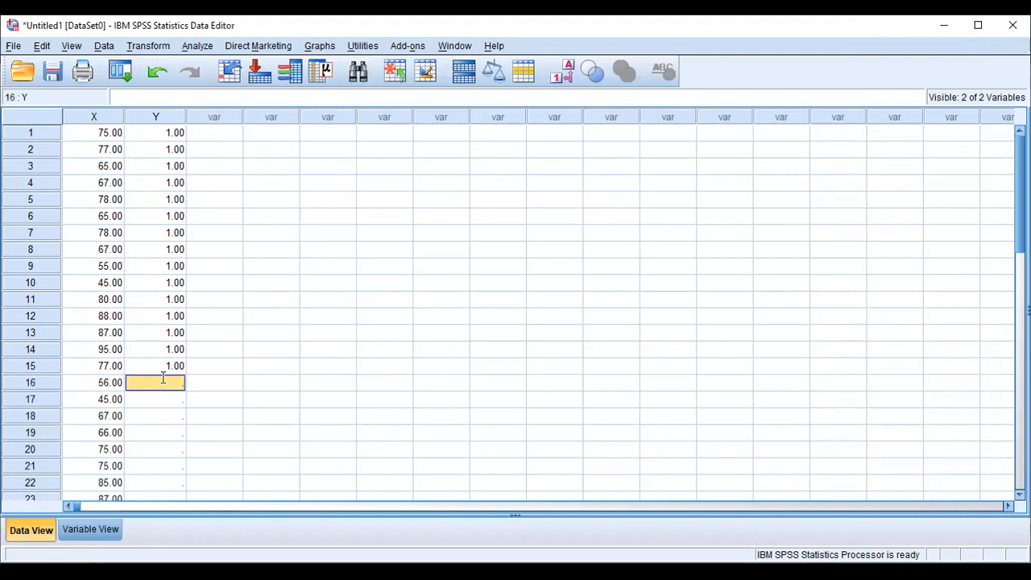
text(2 2 2 2 2 2 2 2 2)
key(Return)
text(2)
key(Return)
text(2)
key(Return)
text(2)
key(Return)
text(2)
key(Return)
text(2)
key(Return)
text(2)
key(Return)
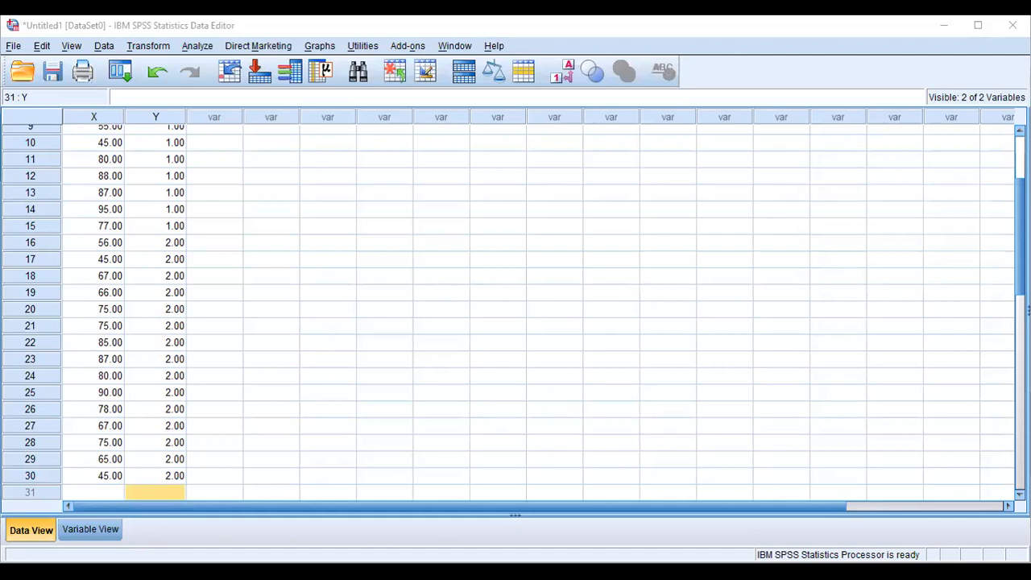
- Paste the third group's scores into X from row 31 and code Y as 3 for rows 31 to 45
click(107, 489)
text(70)
key(Return)
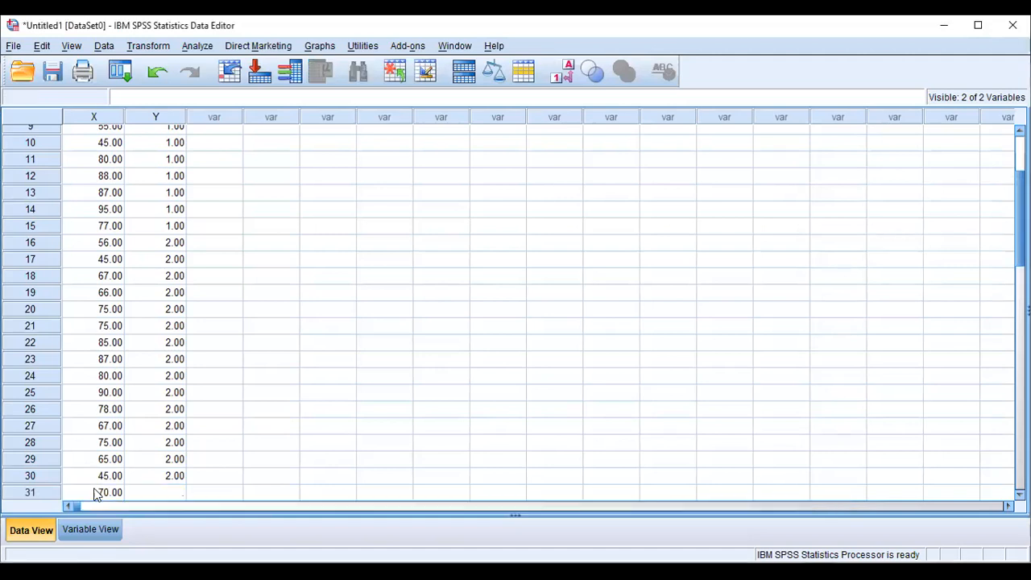
click(164, 493)
text(3)
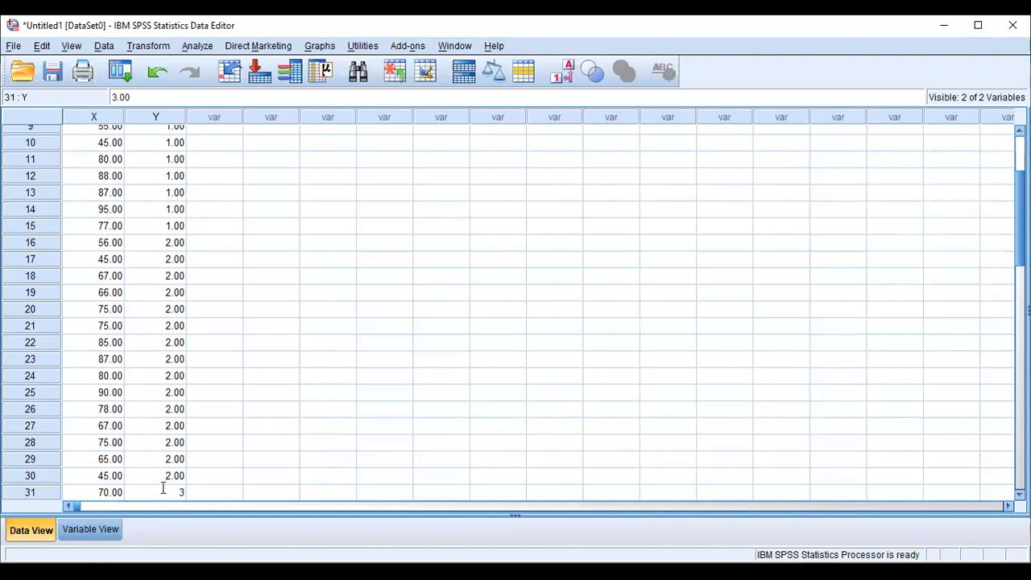
key(Return)
text(3 3 3 3 3 3 3 3 3 3 3 3 3 3)
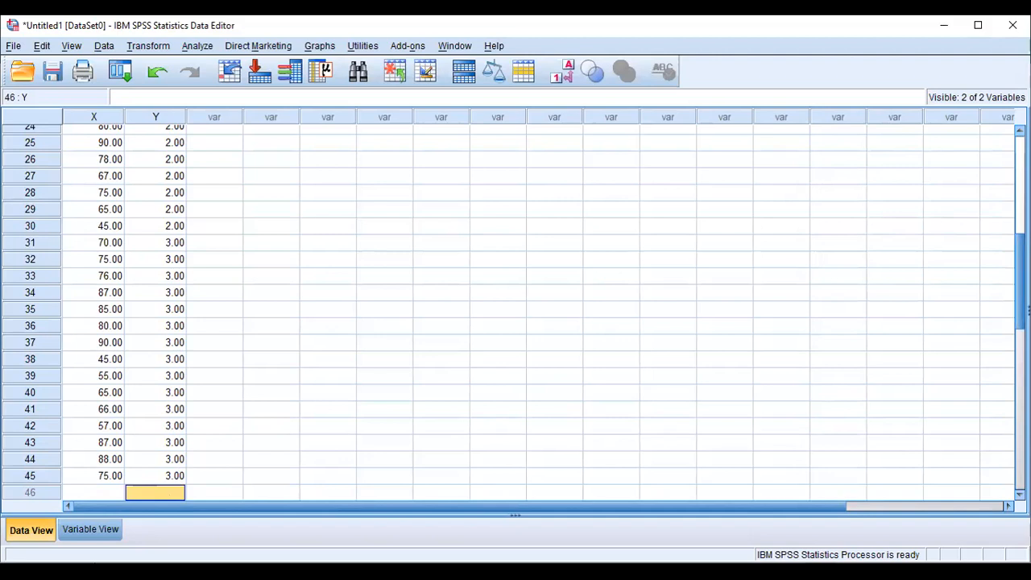
scroll(516, 313, up, 5)
scroll(516, 313, up, 4)
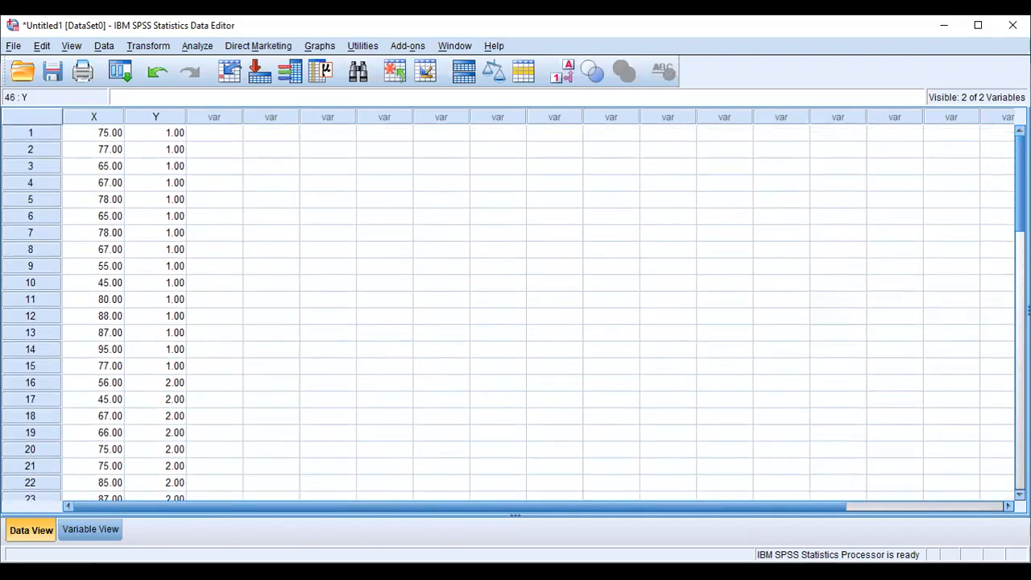
scroll(516, 314, down, 10)
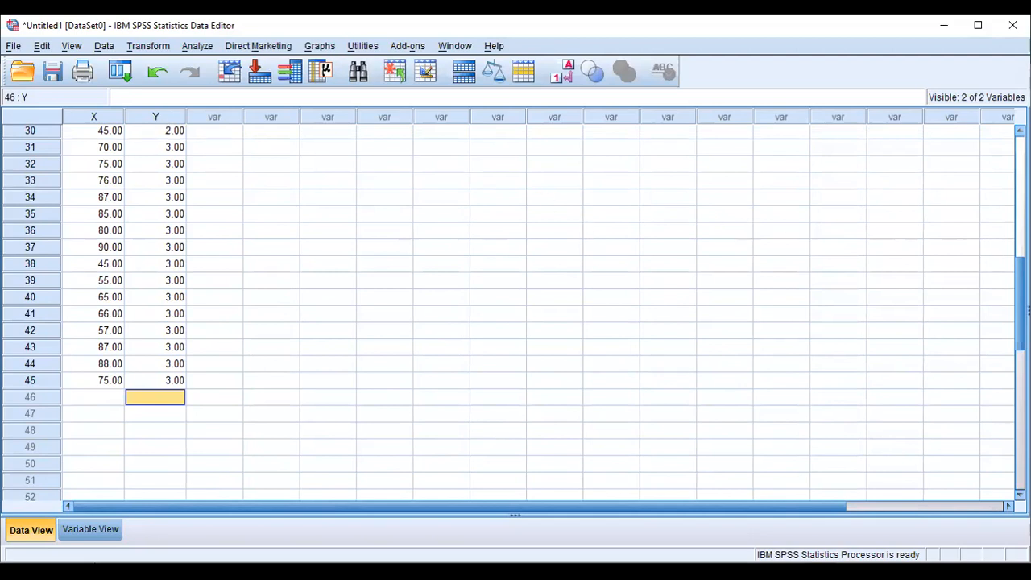
scroll(994, 166, up, 10)
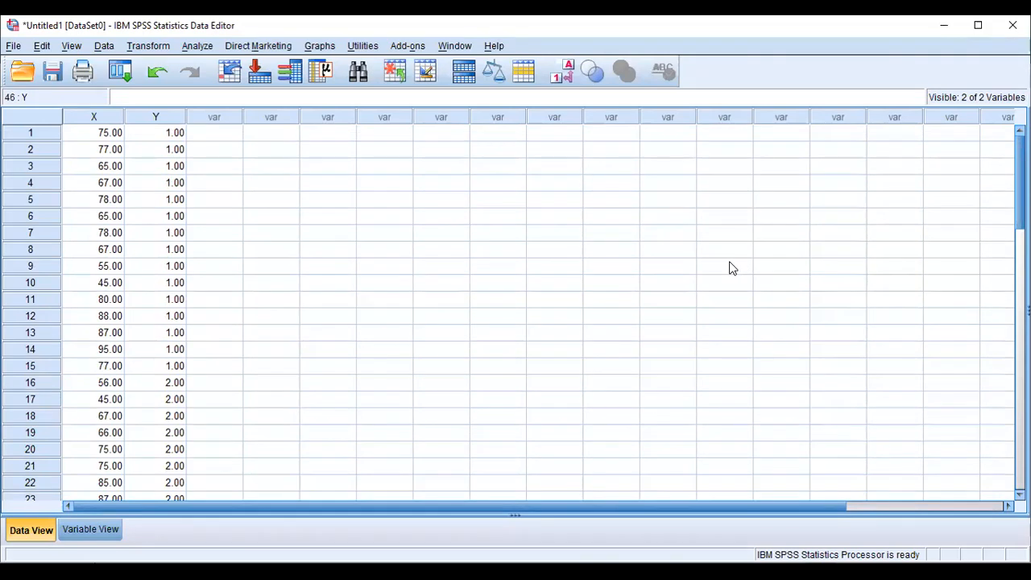
click(191, 47)
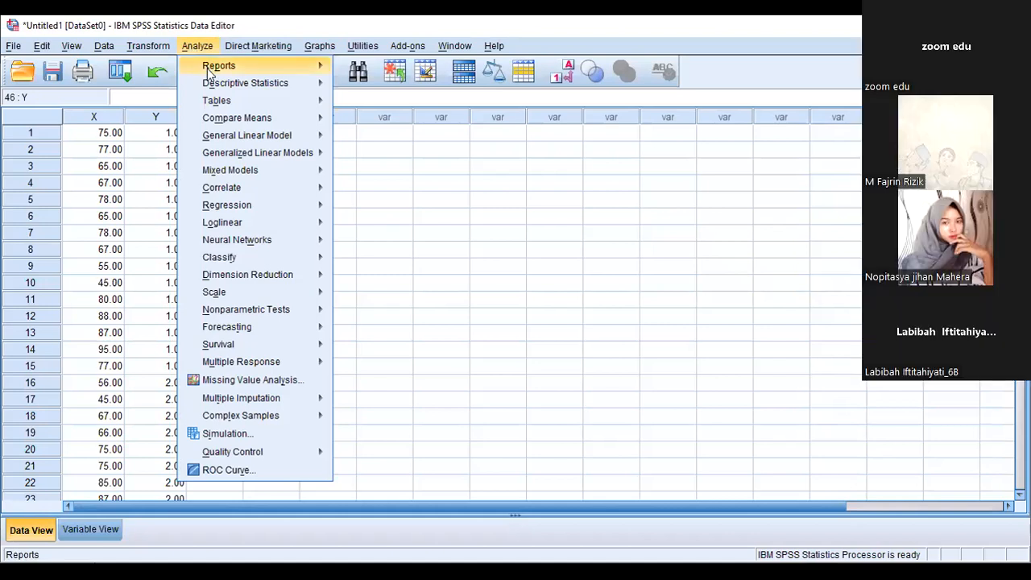
mouse_move(211, 84)
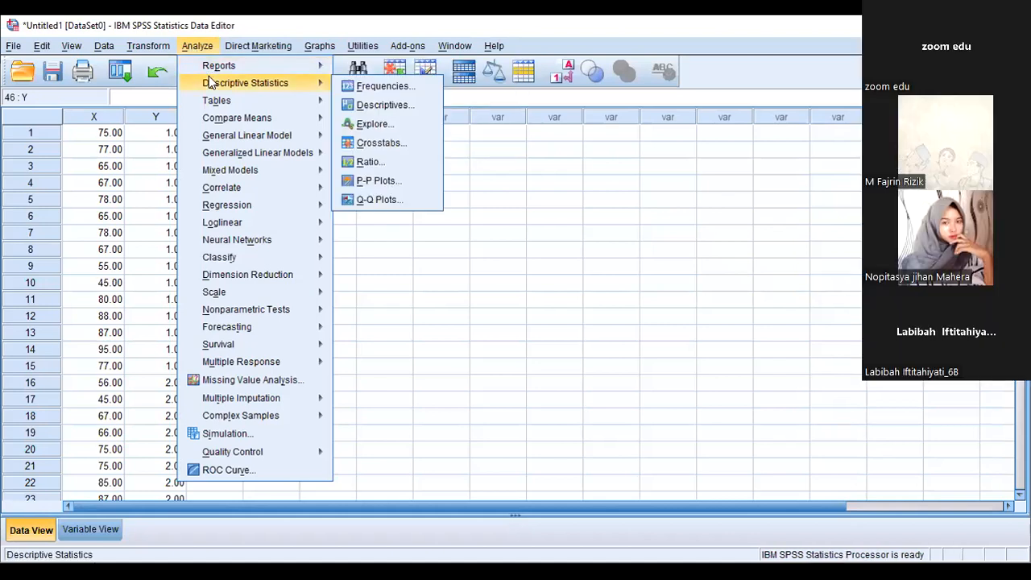
mouse_move(216, 155)
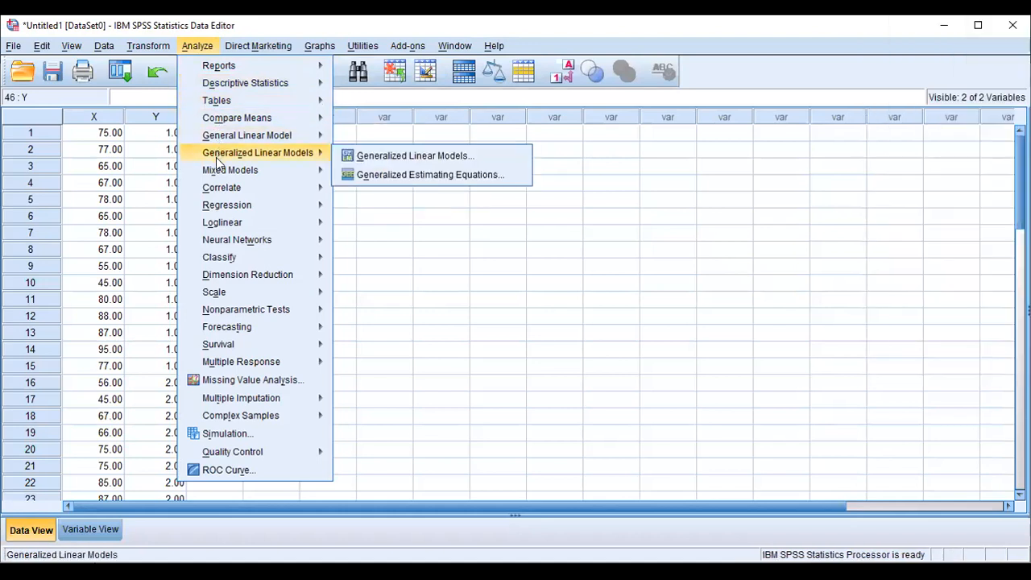
mouse_move(221, 121)
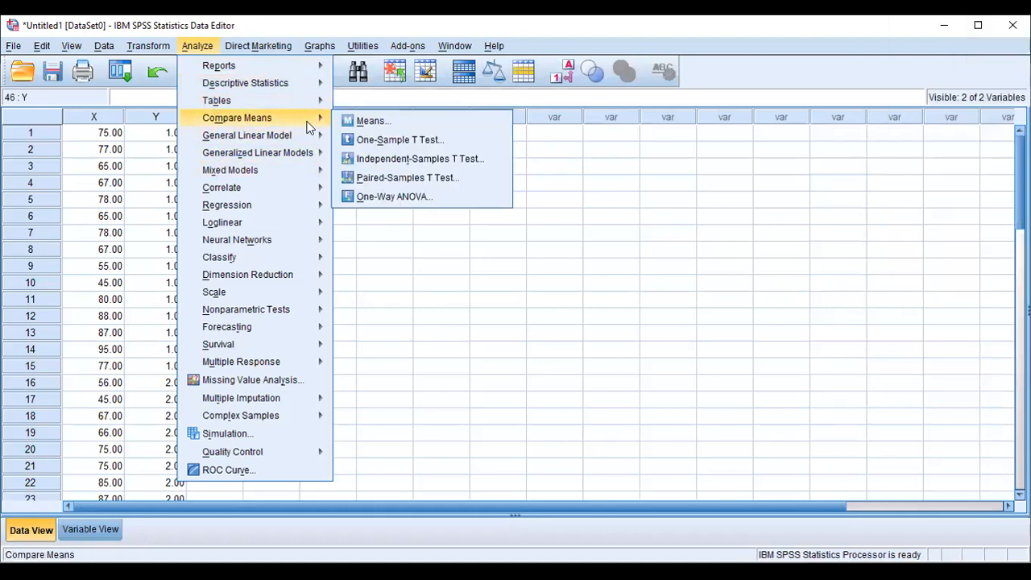
click(399, 195)
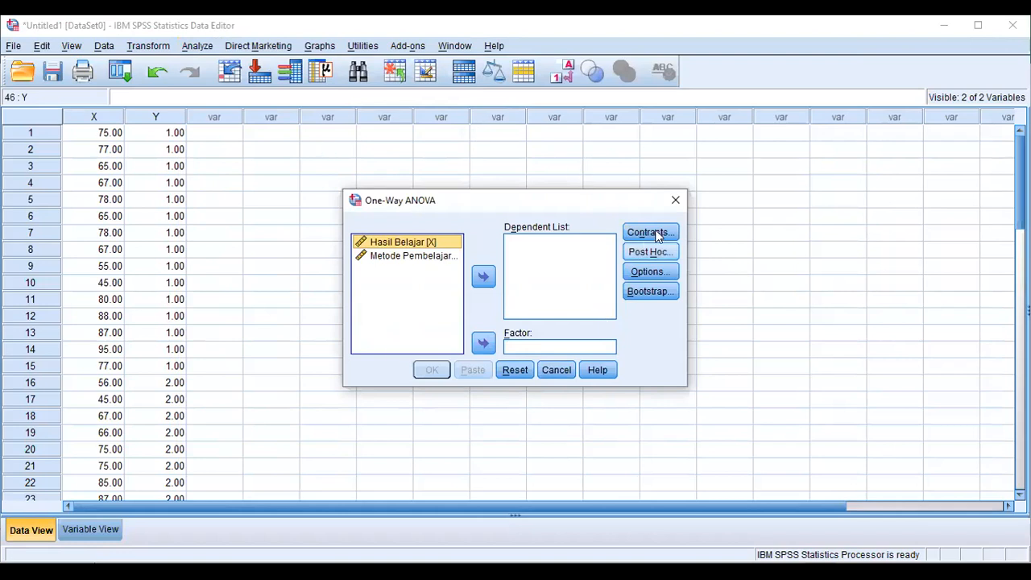
click(676, 201)
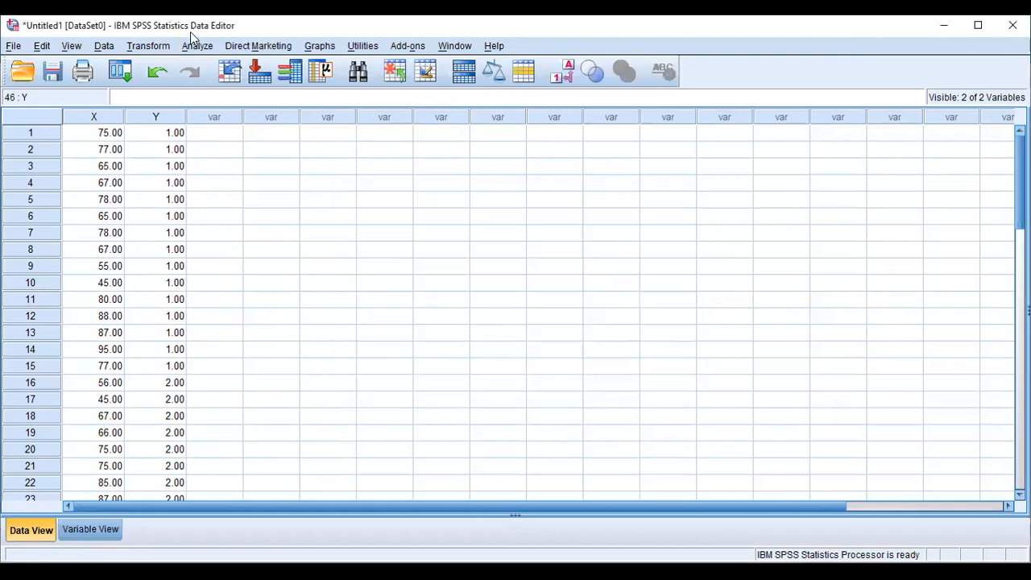
- Run a One-Way ANOVA with Hasil Belajar as dependent and Metode Pembelajaran as factor, and copy the ANOVA output table
click(194, 46)
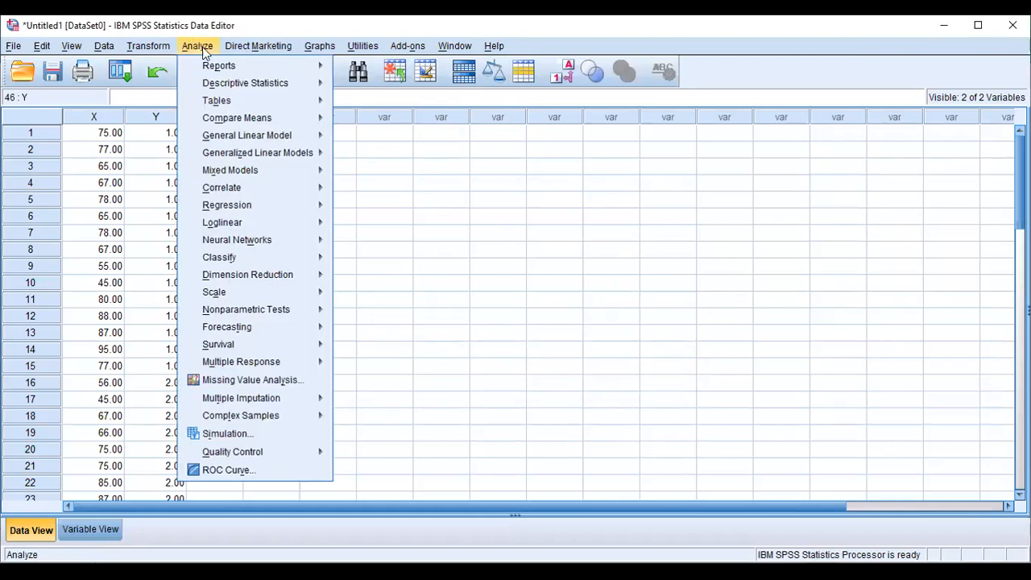
mouse_move(235, 120)
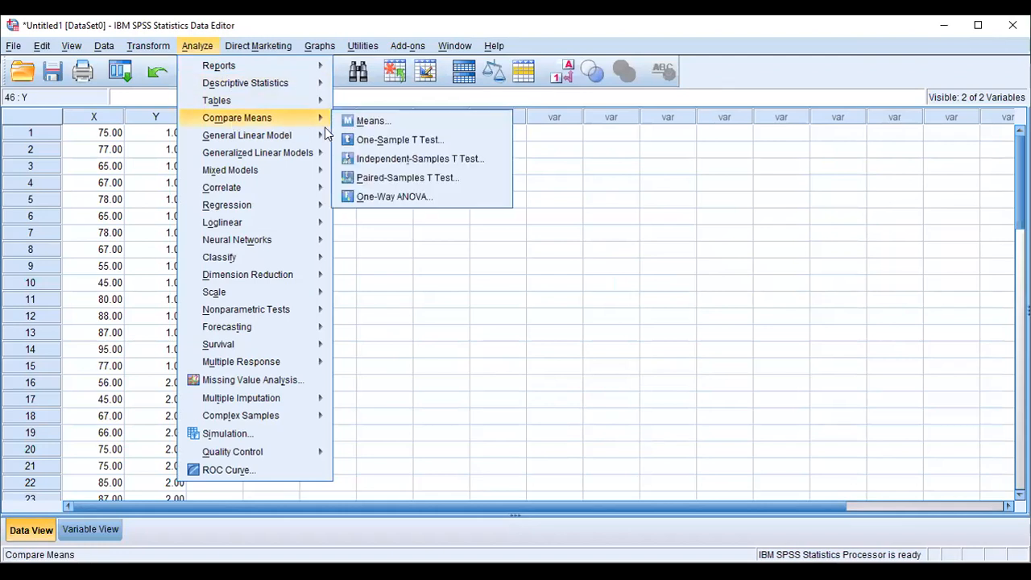
click(398, 196)
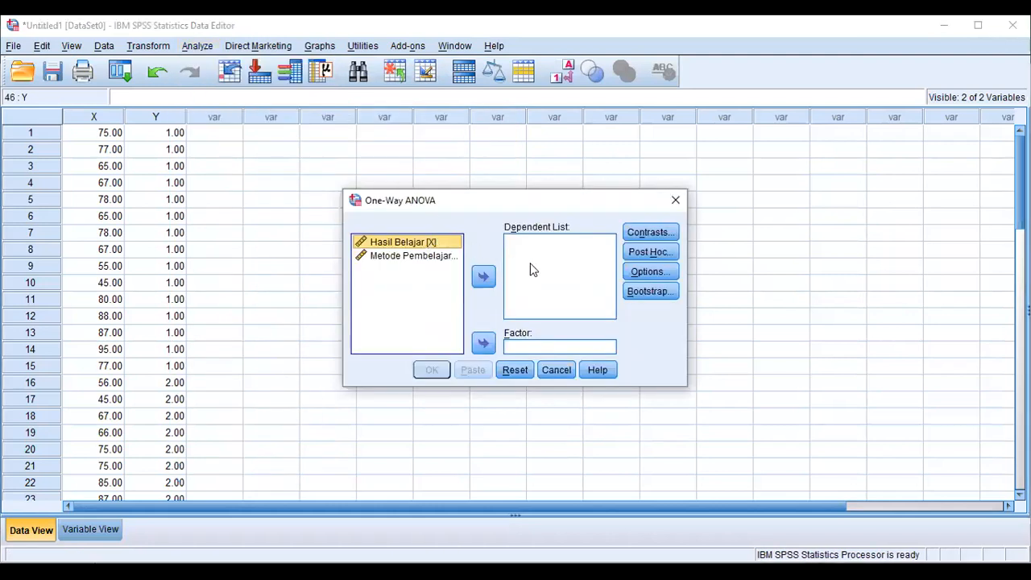
click(484, 277)
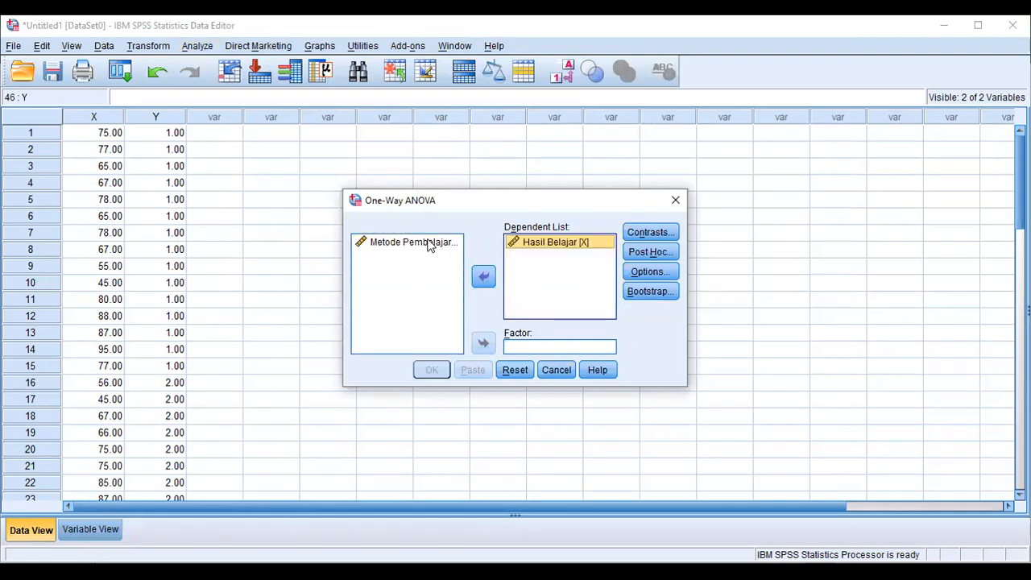
click(430, 244)
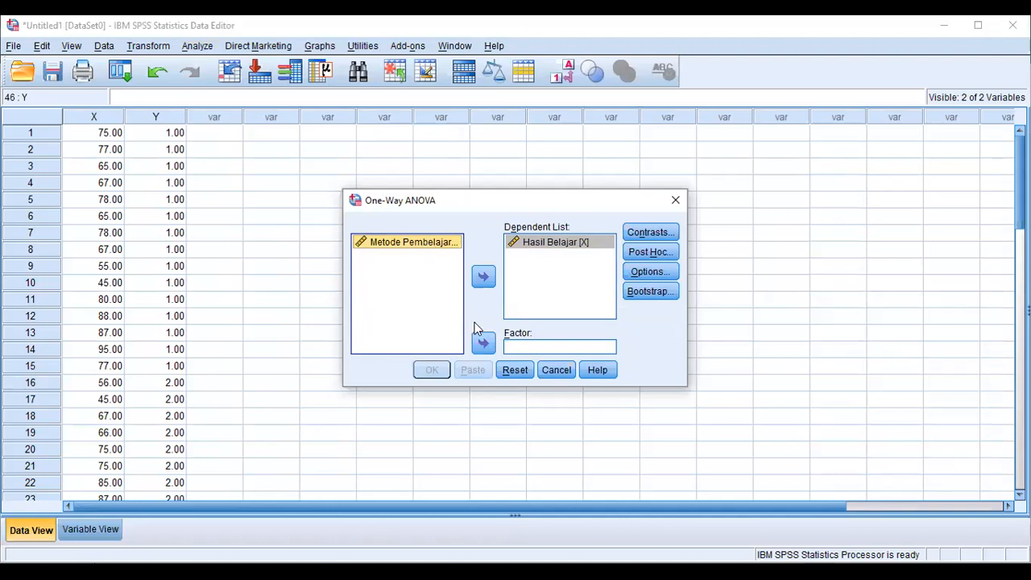
click(481, 345)
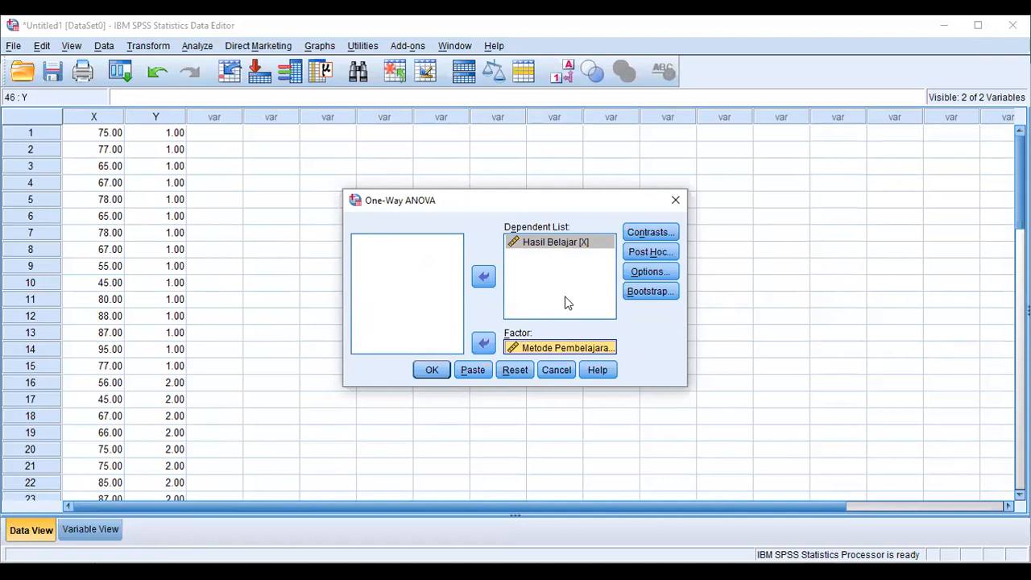
click(431, 373)
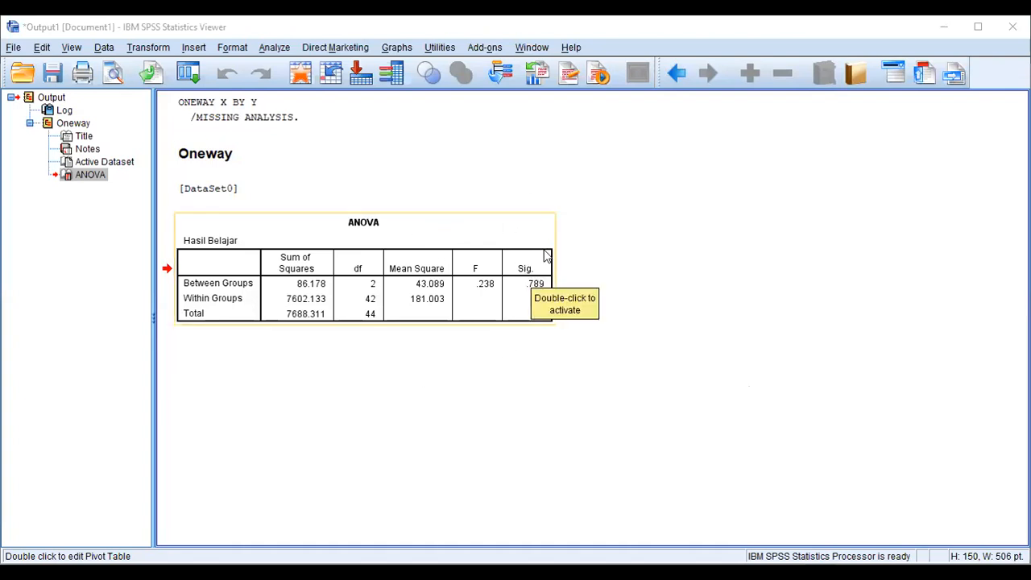
right_click(473, 232)
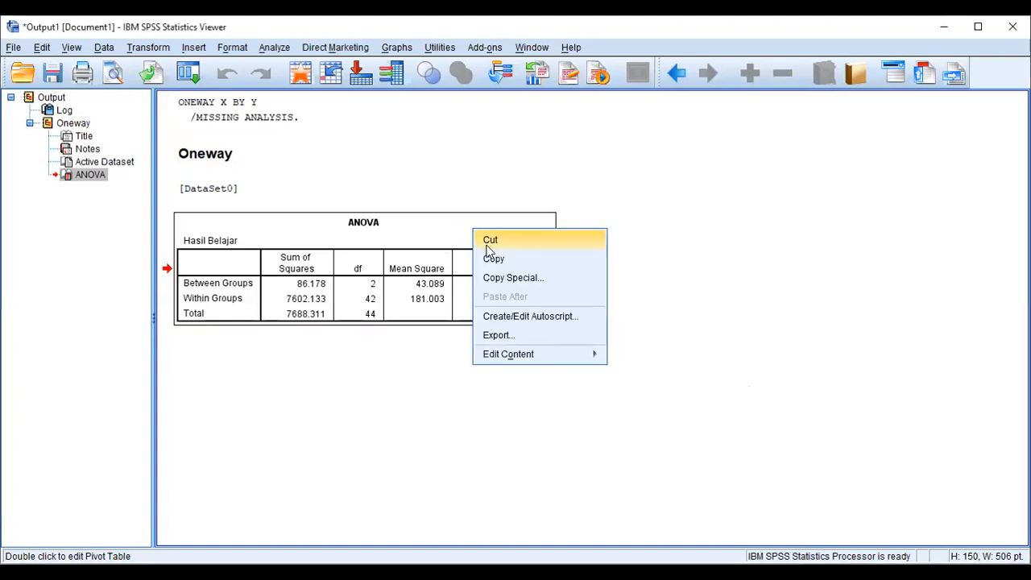
click(492, 259)
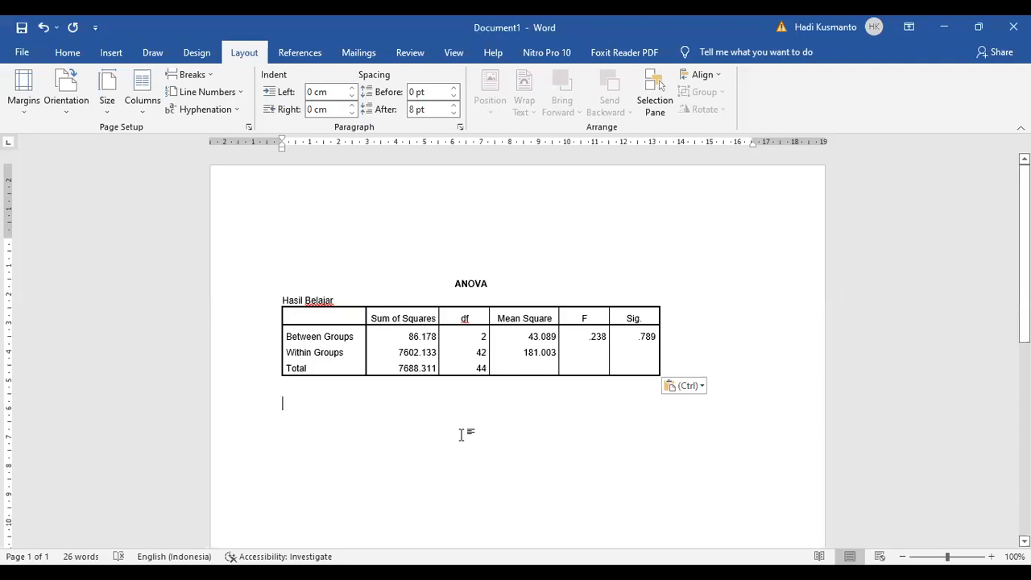
- In Word, below the ANOVA table, write "Hipotesis :" and the line "Ho : Ada perbedaan hasil belajar siswa dengan menggunakan metode A,B dan C"
text(Hi)
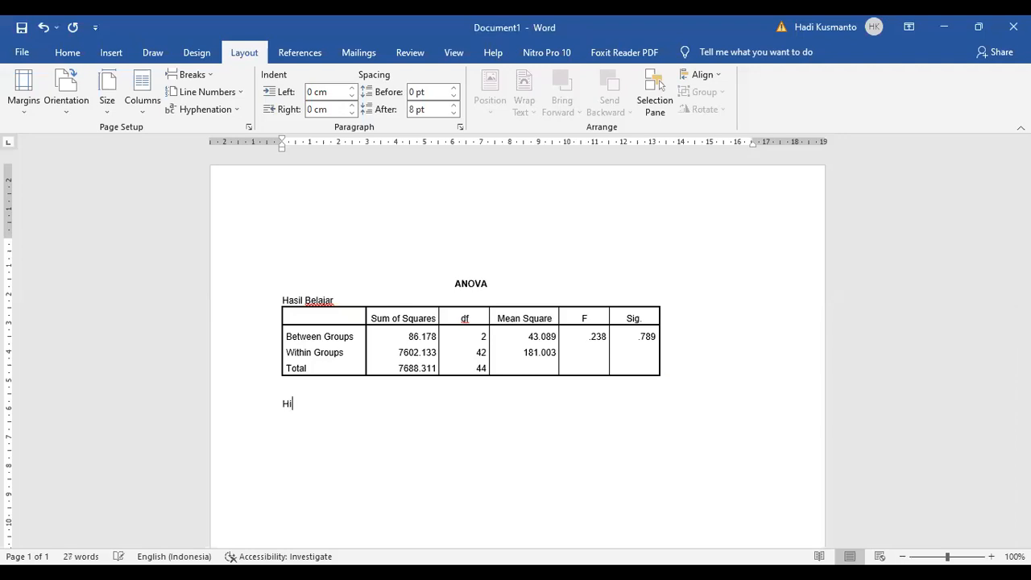
text(potesis :)
key(Return)
text(Ho)
text(: Ada per)
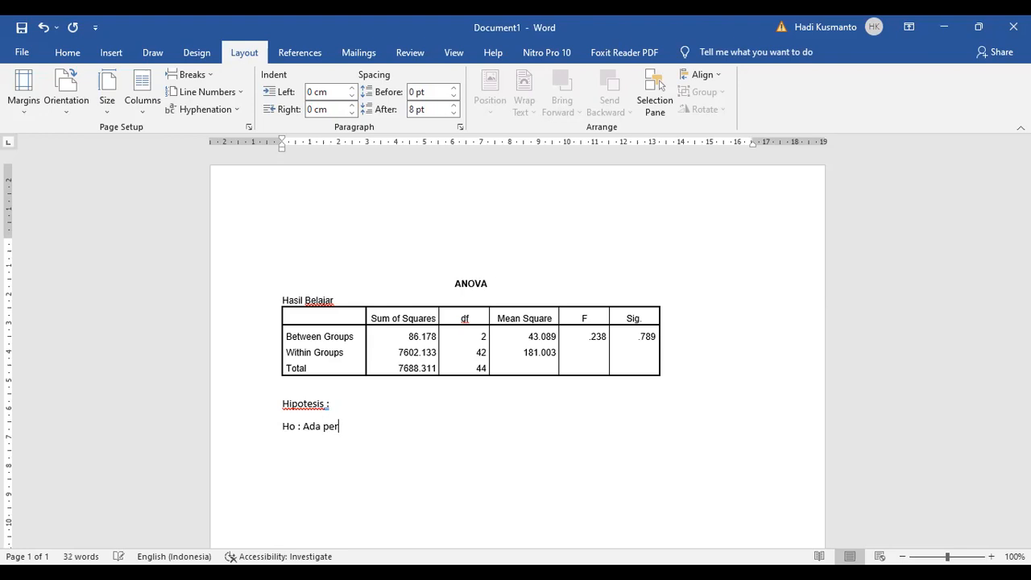
text(bedaan hasil belajar )
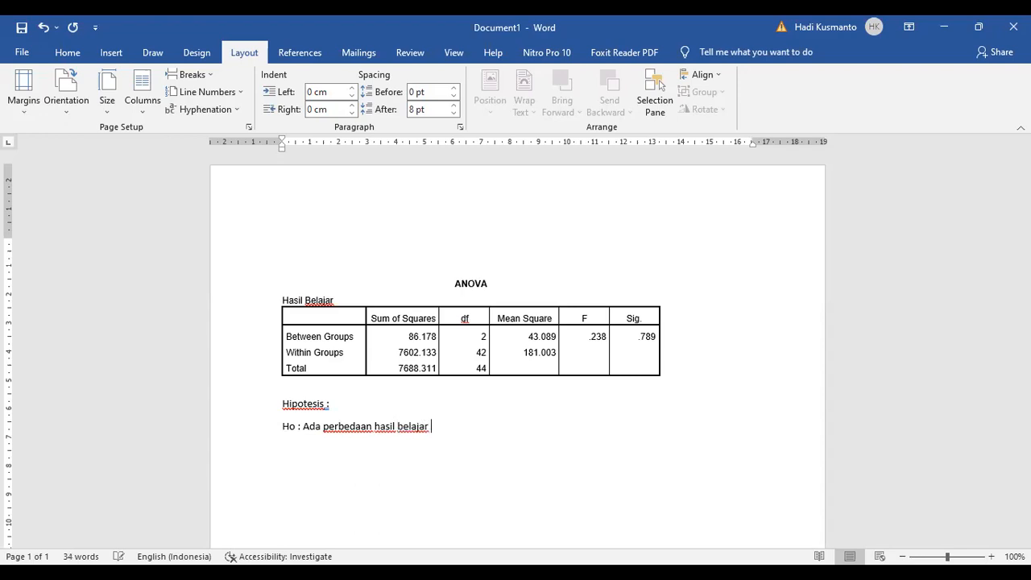
text(siswa dengan meng)
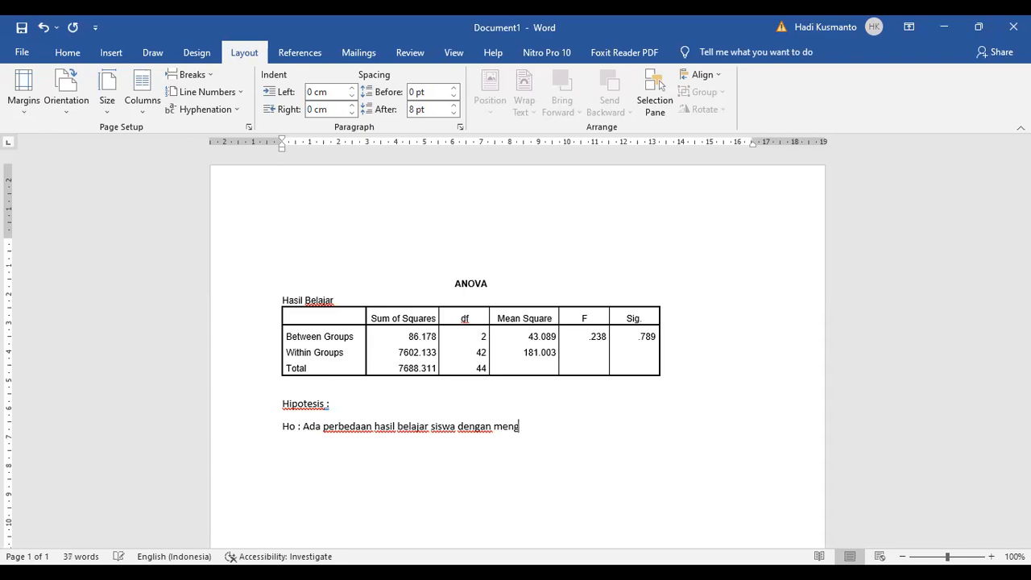
text(gurakan met)
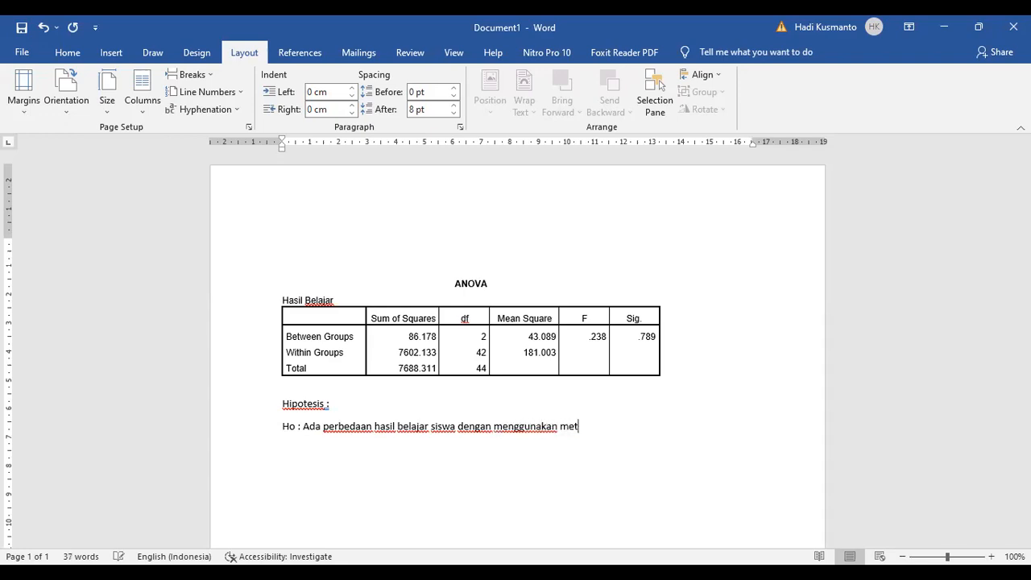
text(ode A,B dan C)
- Add the line "Ha : Tidak ada perbedaan hasil belajar dengan menggunakan metode A,B dan C" beneath the Ho statement
key(Return)
text(Ha)
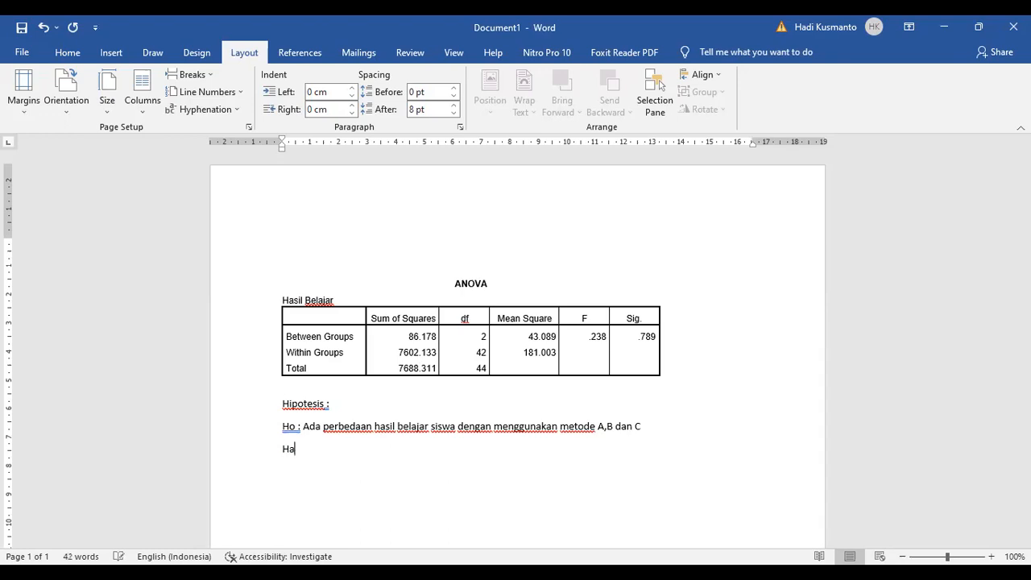
text( : Tidak ada perbe)
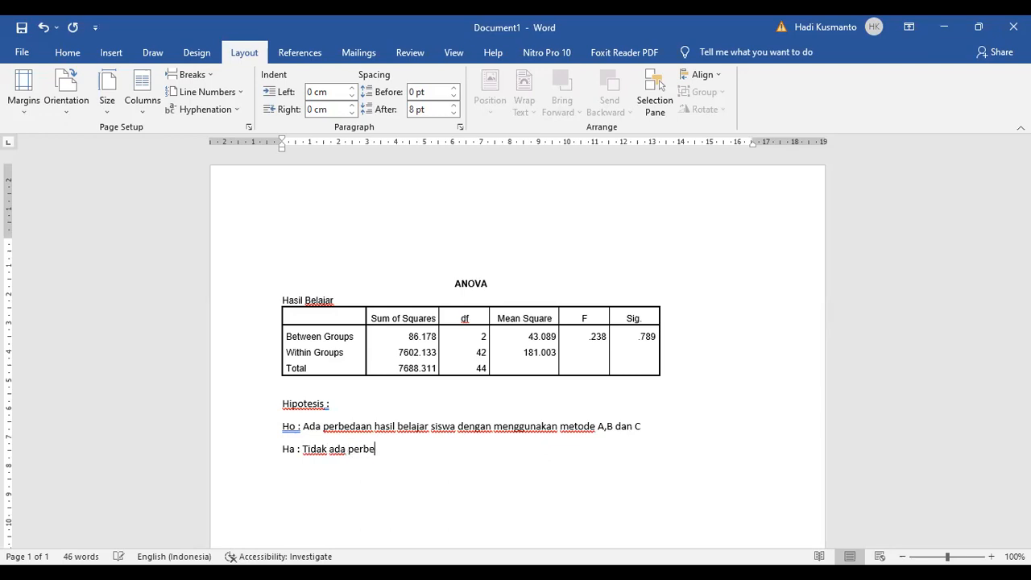
text(daan hasil belaja)
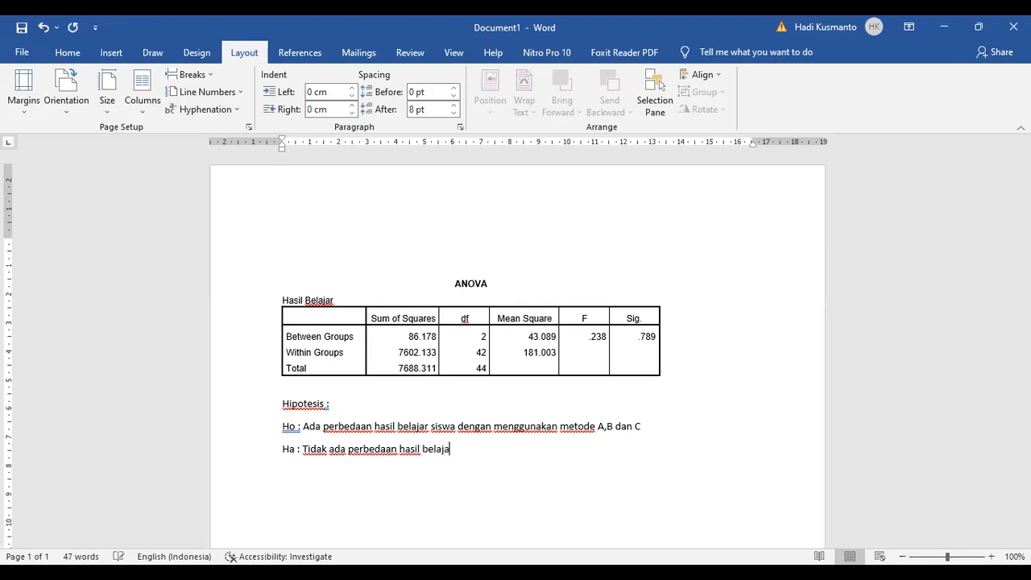
text(r dengan menggunakan metode A,B dan C)
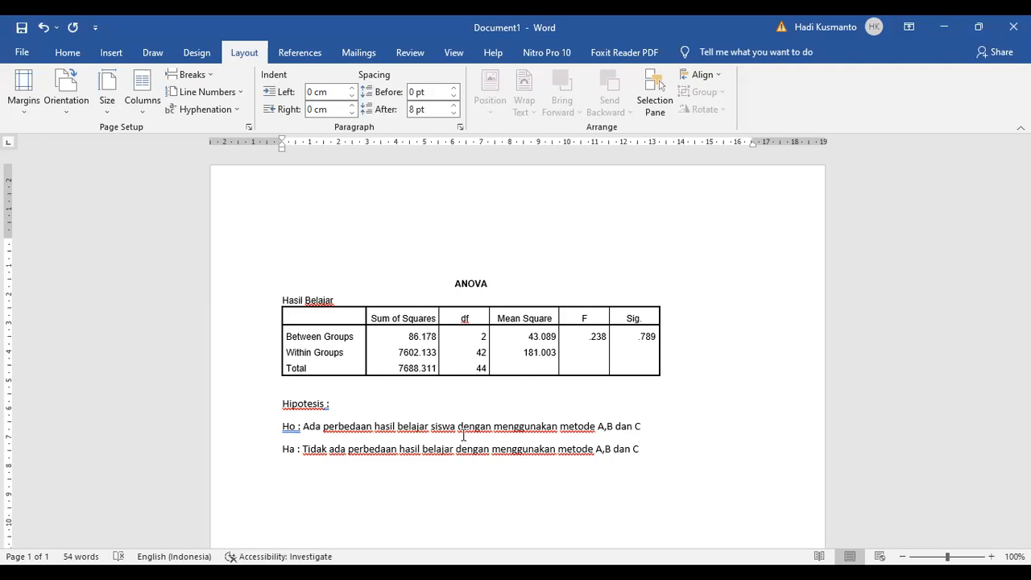
- Reword the beginning of the Ho statement to read "Tida ada"
click(305, 426)
text(Tida)
key(Delete)
text(a)
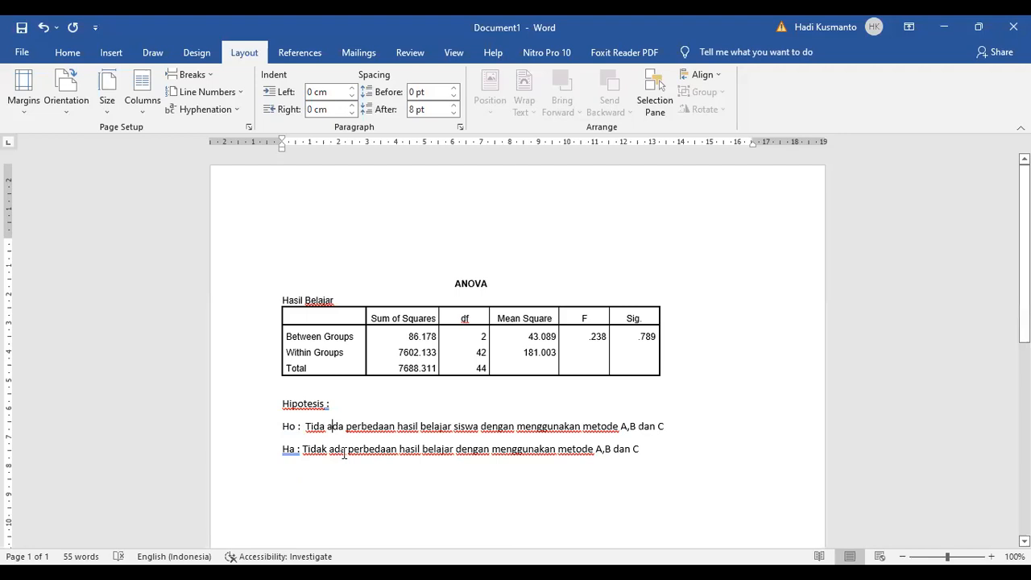
- Reword the beginning of the Ha statement to "Ada" and add the heading "Pengambilan Keputusan :" below the hypotheses, separated by an empty line
drag(346, 449, 303, 449)
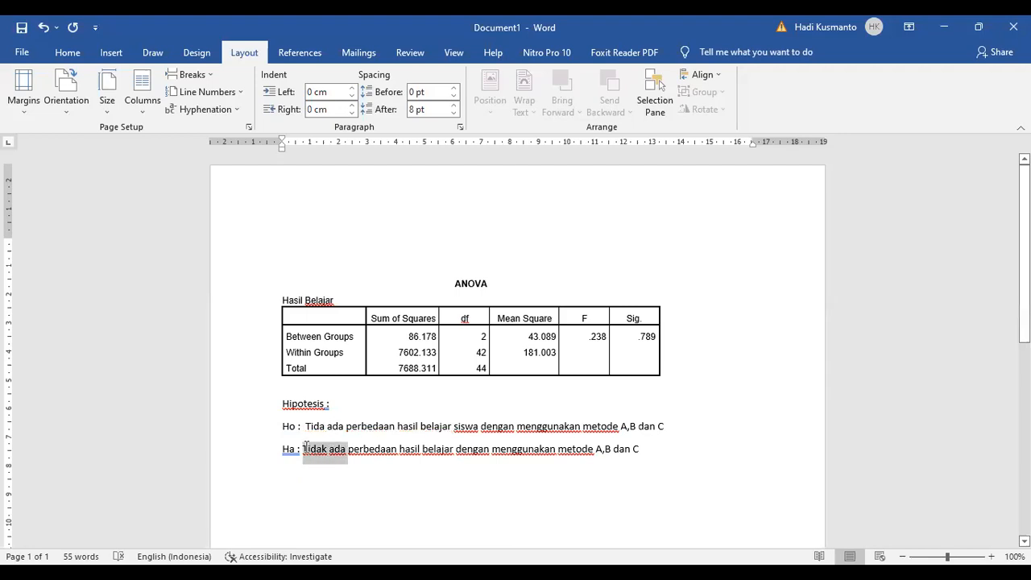
text(Ada)
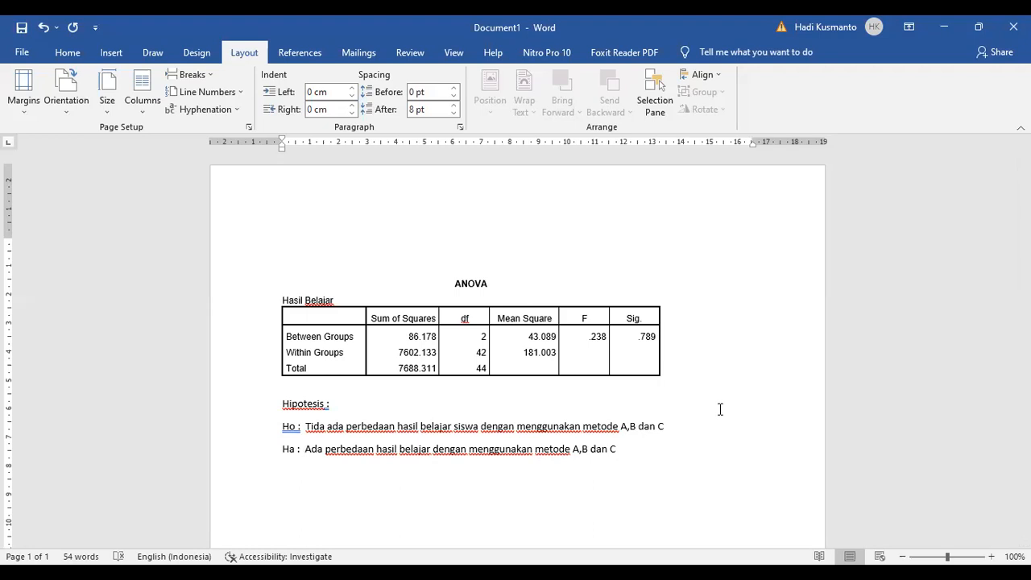
click(658, 446)
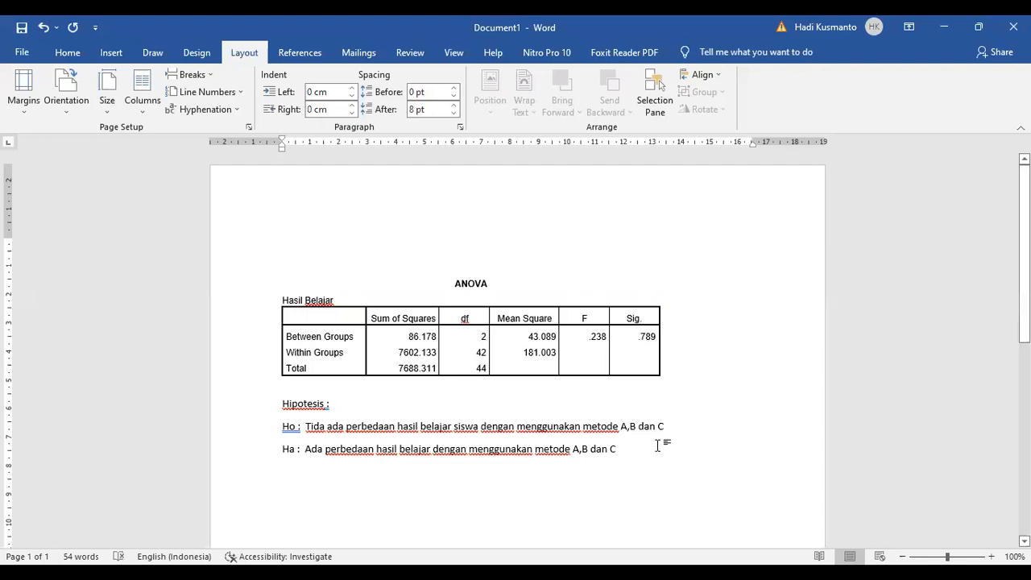
key(Return)
key(Return)
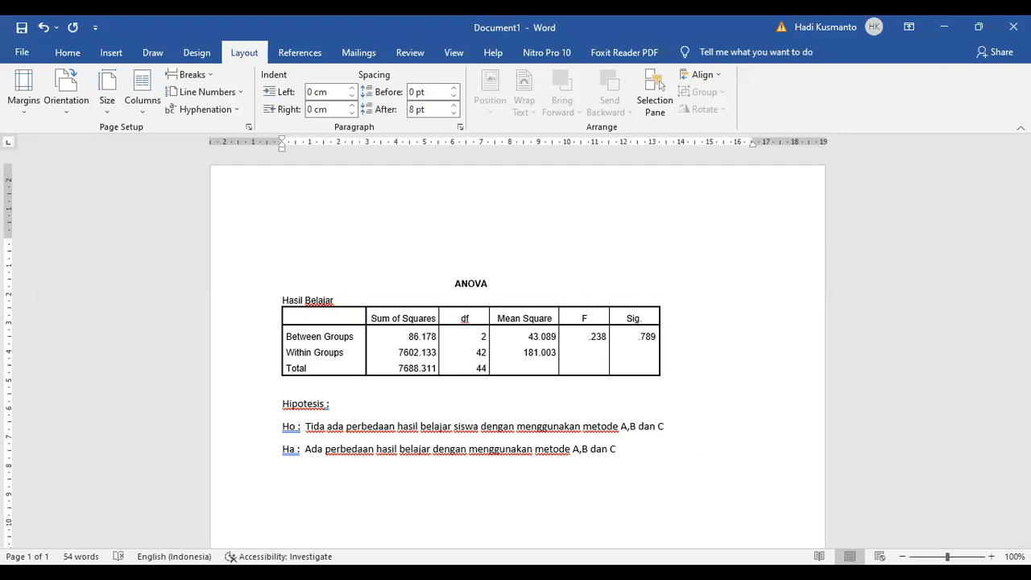
text(Pengambilan Kep)
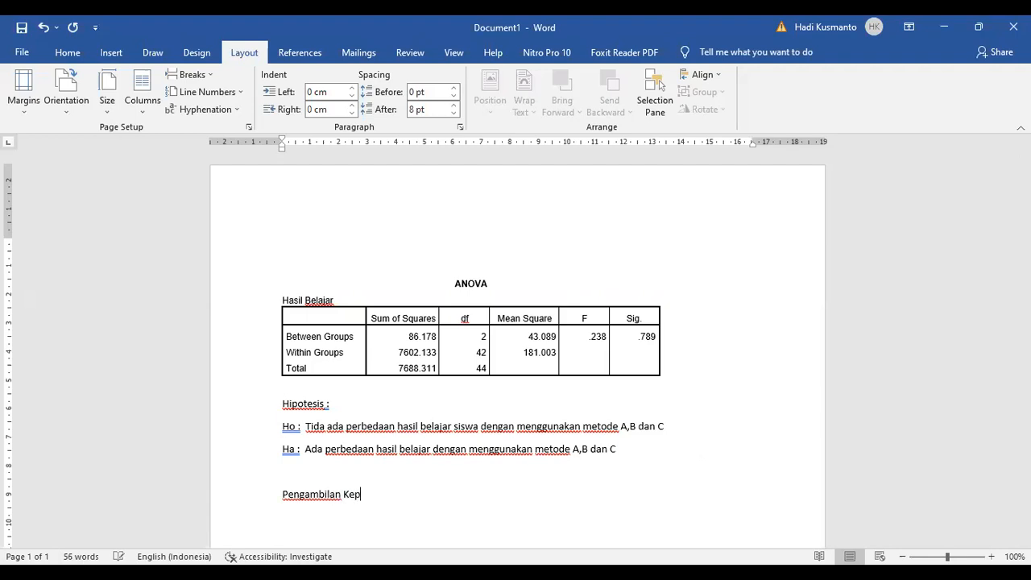
text(utusan :)
key(Return)
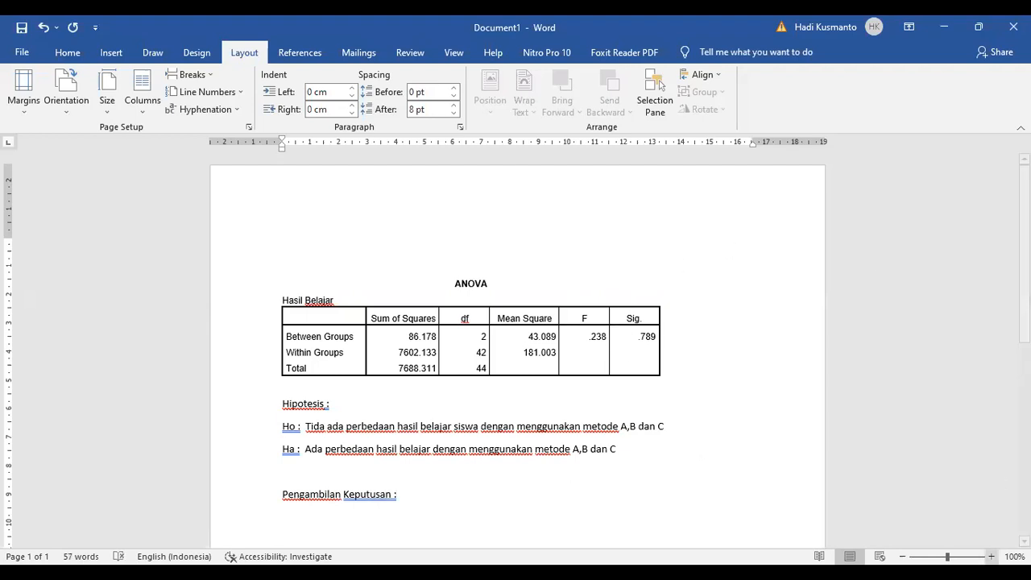
- Set the font size of the ANOVA table and all the text written beneath it to 12
click(992, 557)
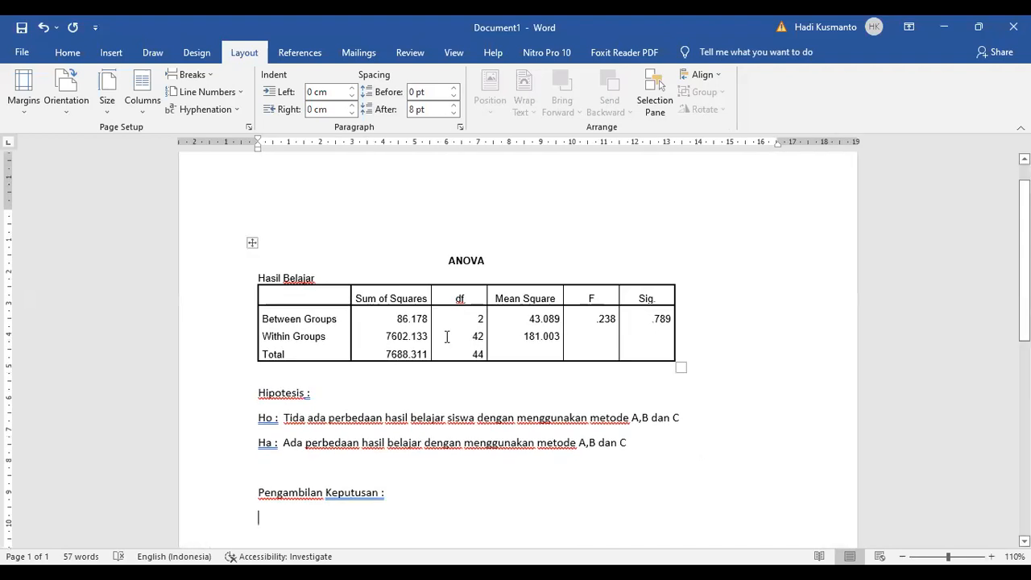
click(68, 53)
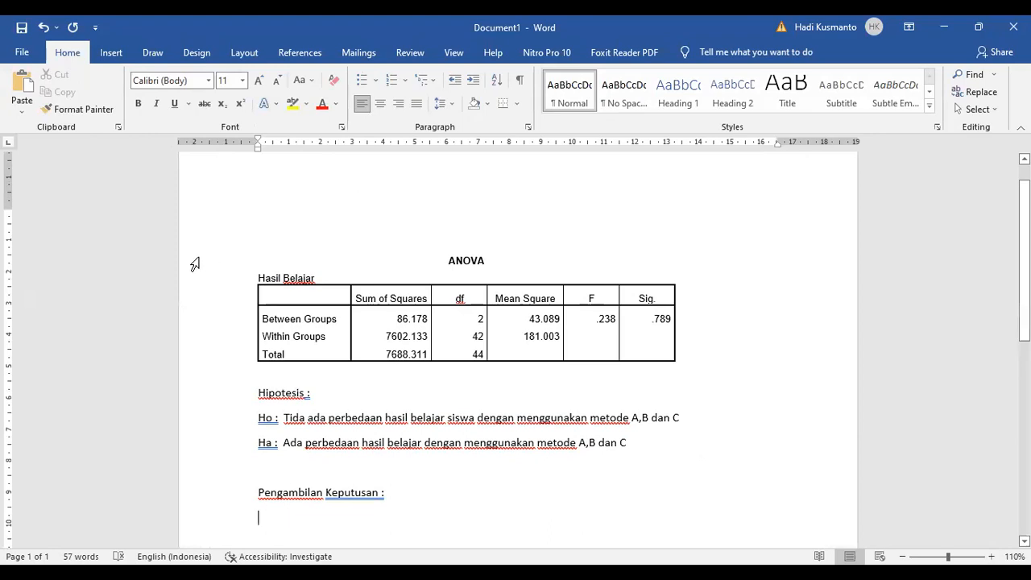
drag(211, 257, 230, 532)
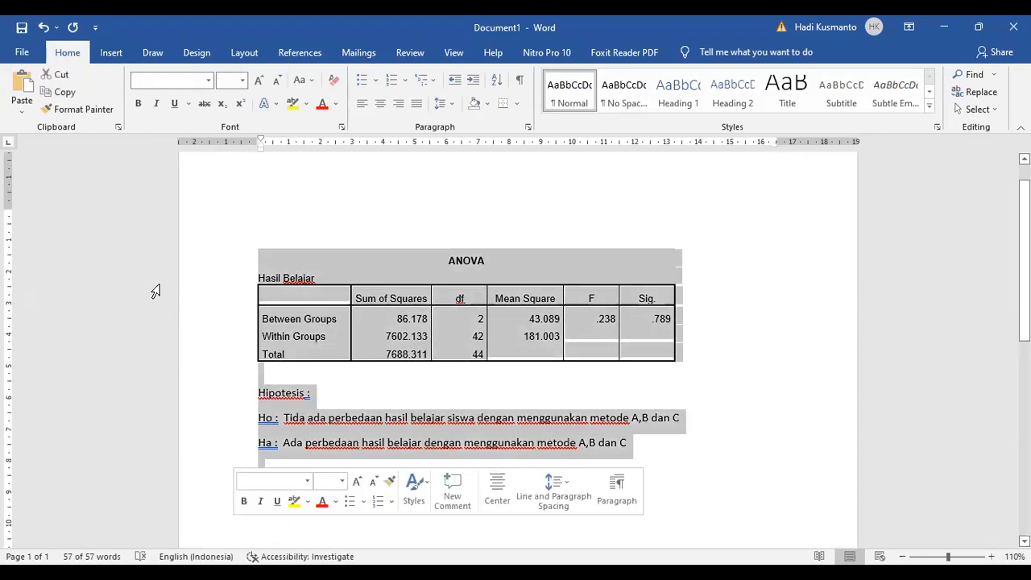
click(242, 82)
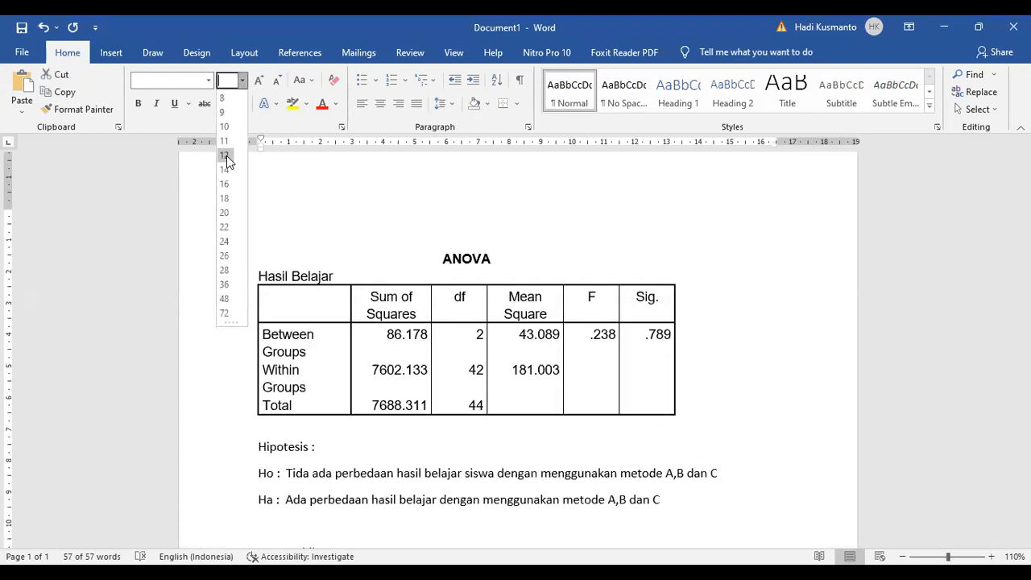
click(791, 316)
click(792, 316)
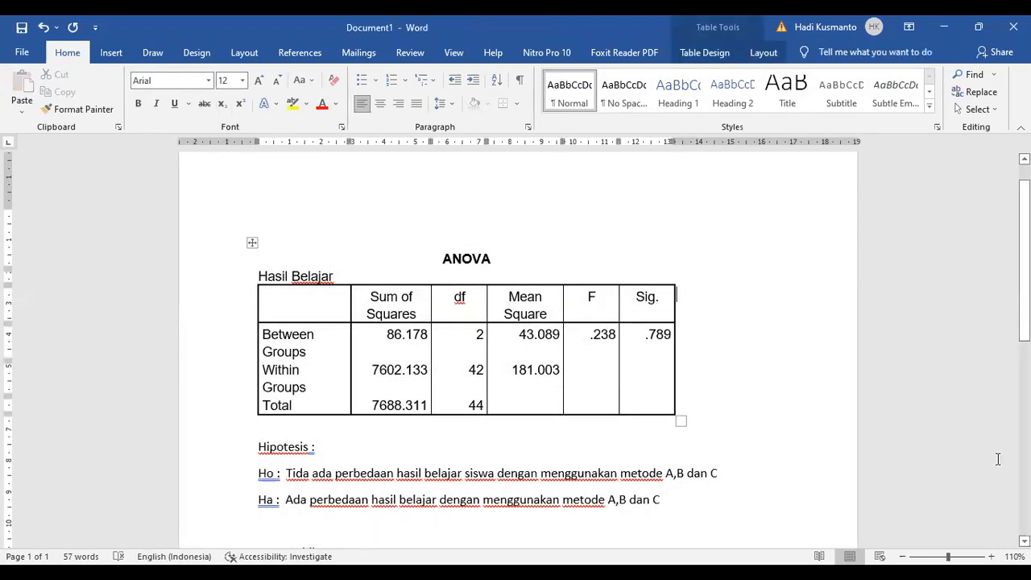
scroll(700, 279, down, 3)
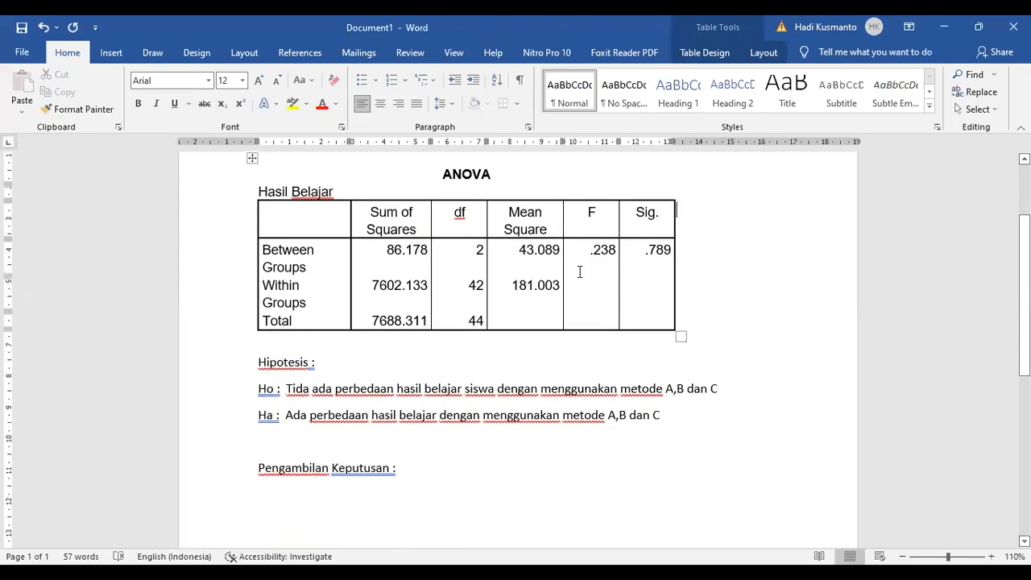
click(603, 212)
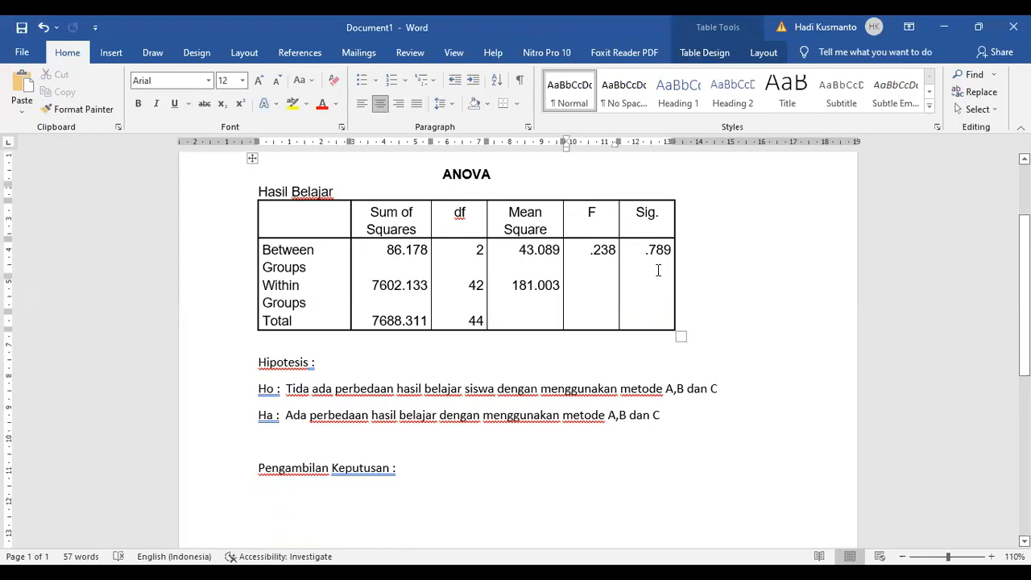
click(679, 245)
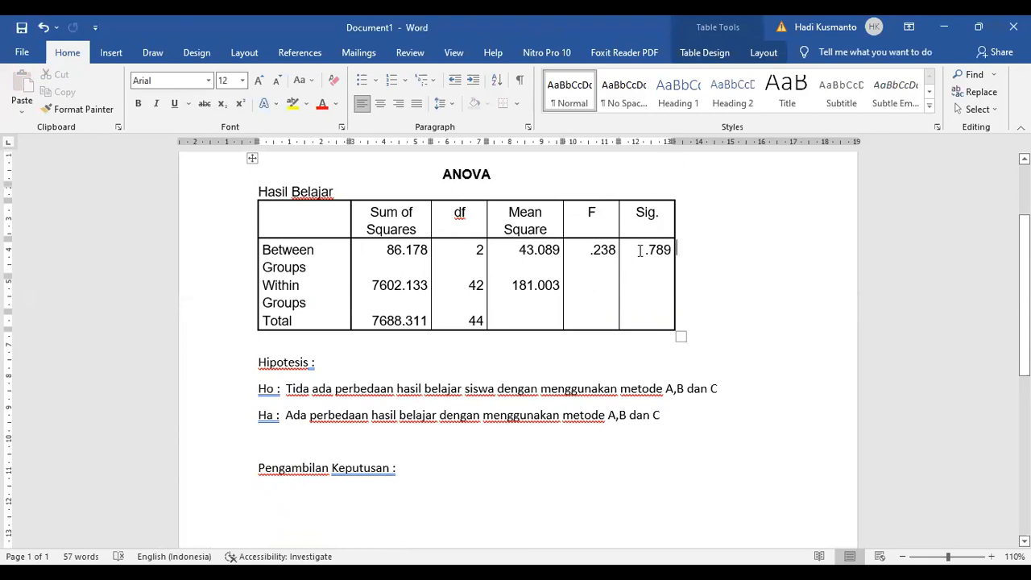
click(598, 250)
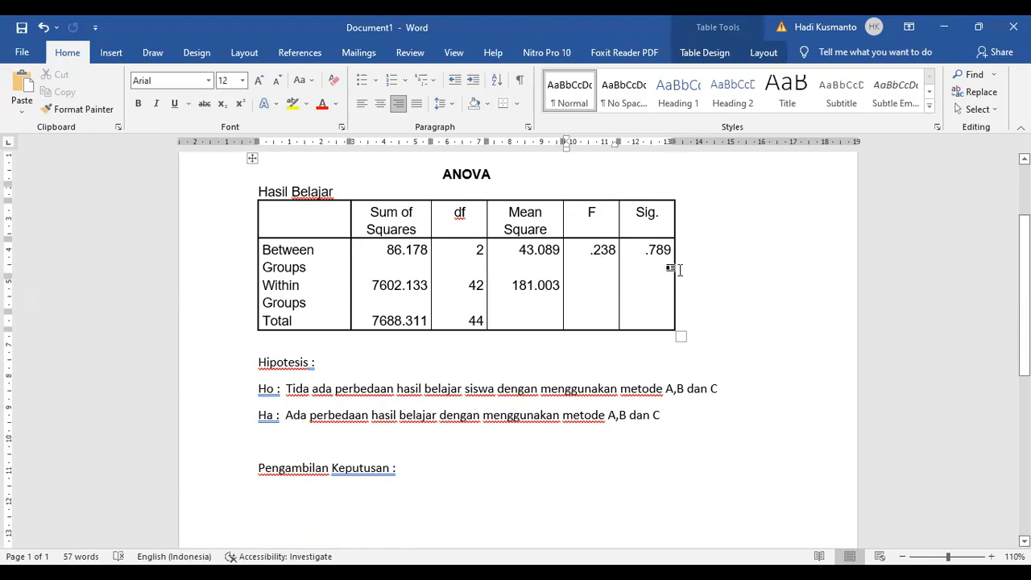
- Under "Pengambilan Keputusan :", start a numbered list with the rule "Jika nilai sig. > 0.05, maka Ho diterima."
click(304, 499)
text(1. Jika)
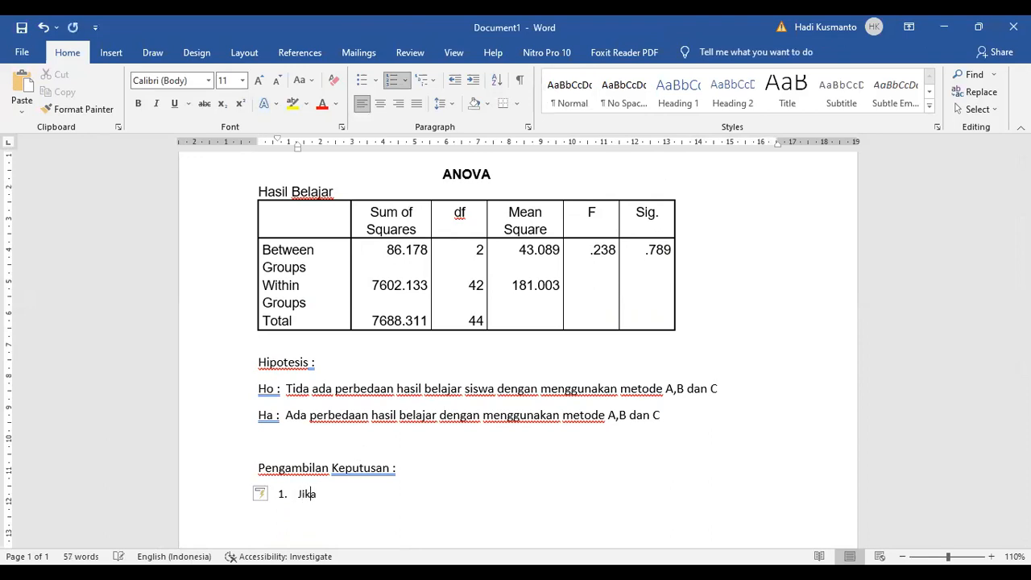
text( nilai sig. >)
text(0.05, maka )
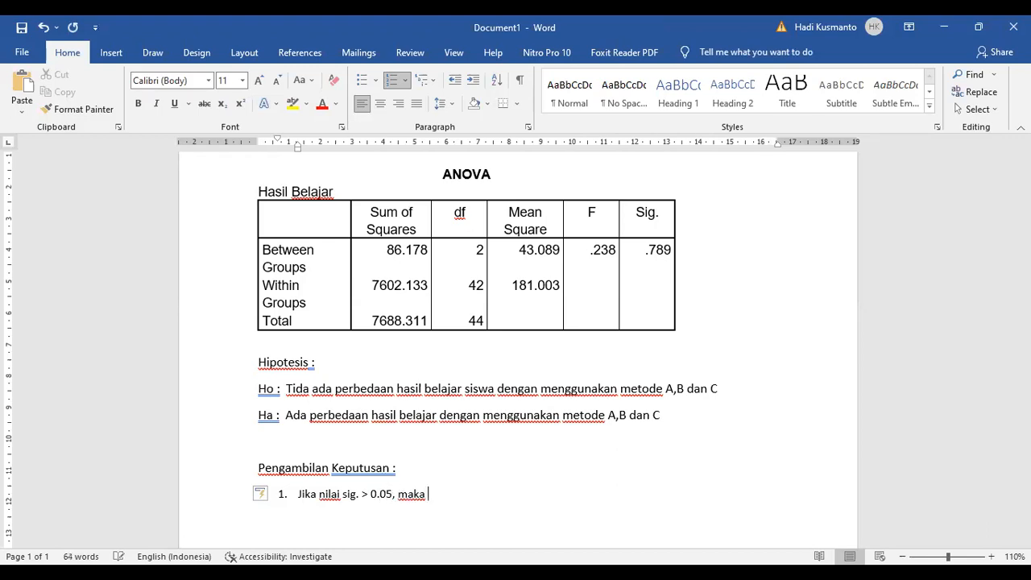
text(Ho diterima.)
key(Return)
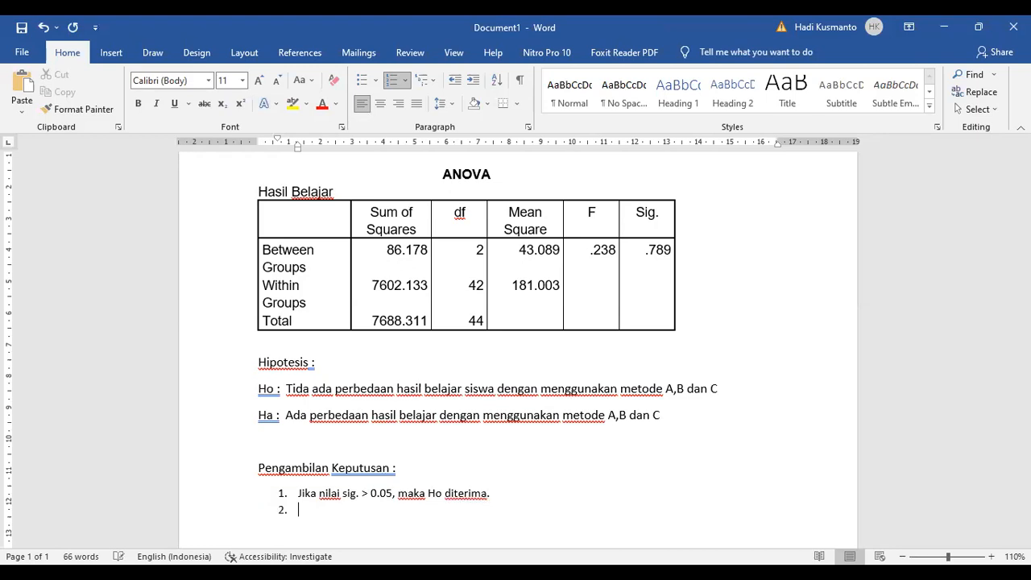
- Write the second numbered decision rule as "Jika nilai sig. < 0.05, maka Ho ditolak."
text(Jika nilai sig. < 0.05)
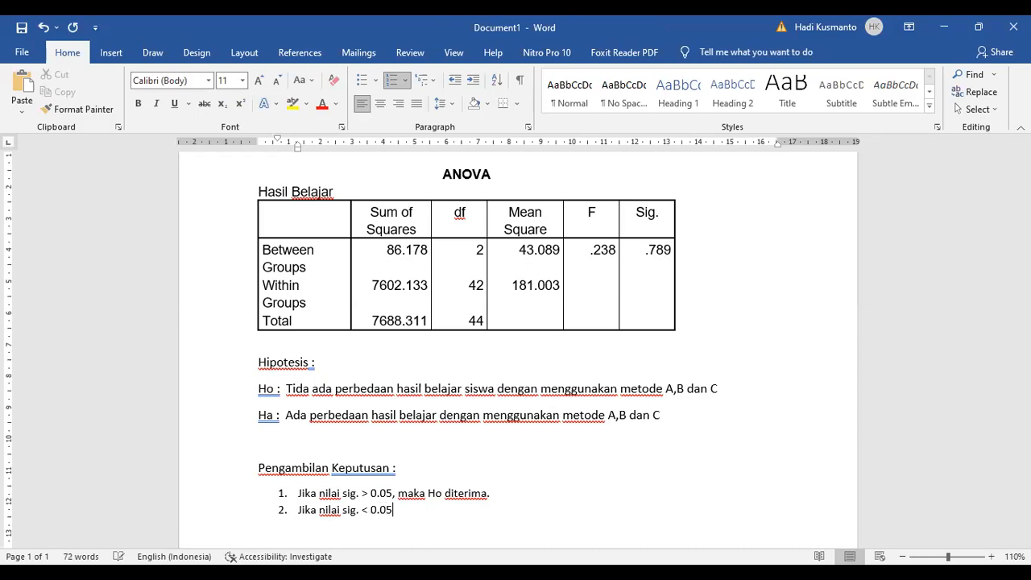
text(, maka Ho ditolak)
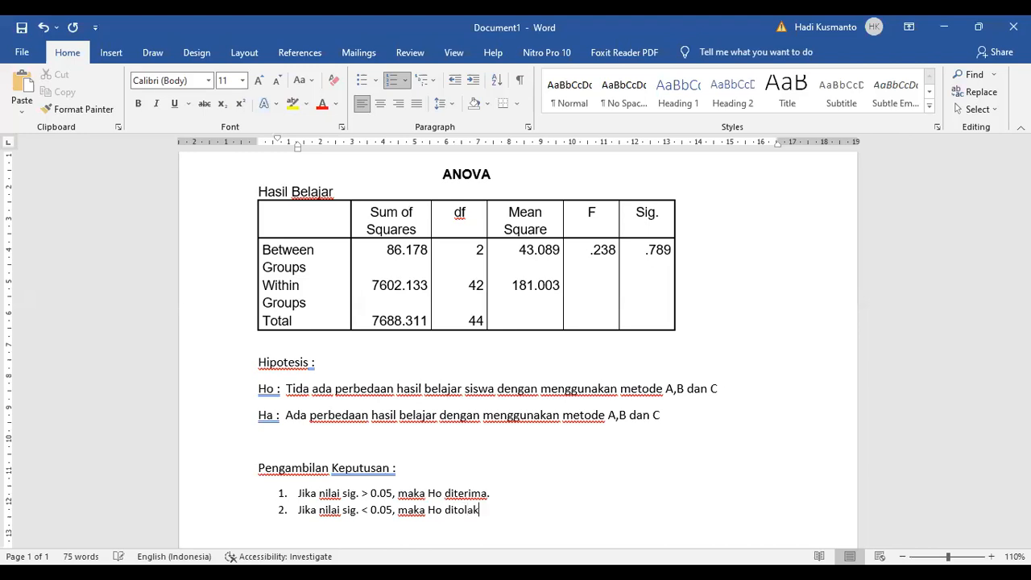
text(.)
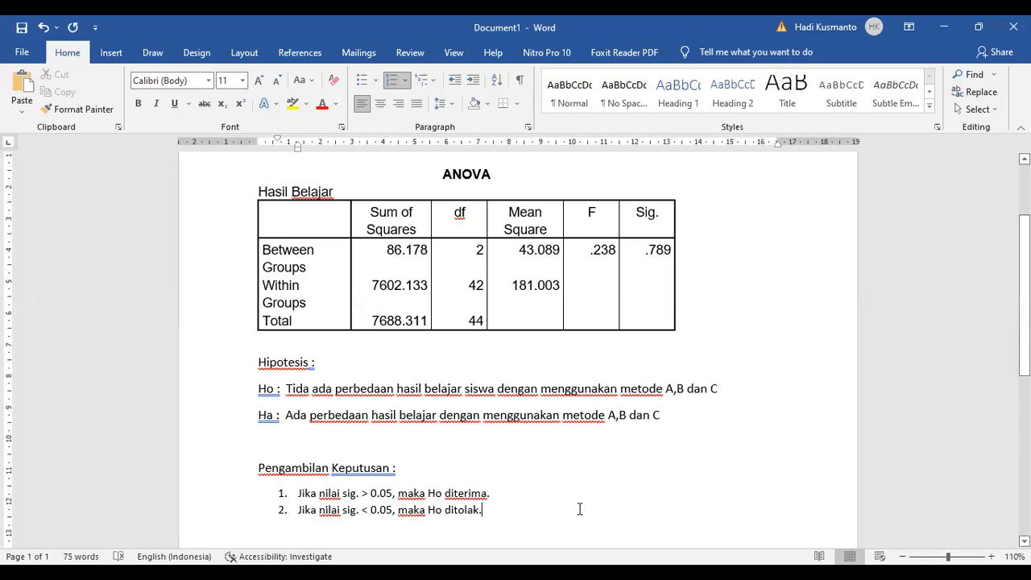
- End the numbered list and add the heading "Kesimpulan :" below it after an empty line
scroll(961, 470, down, 1)
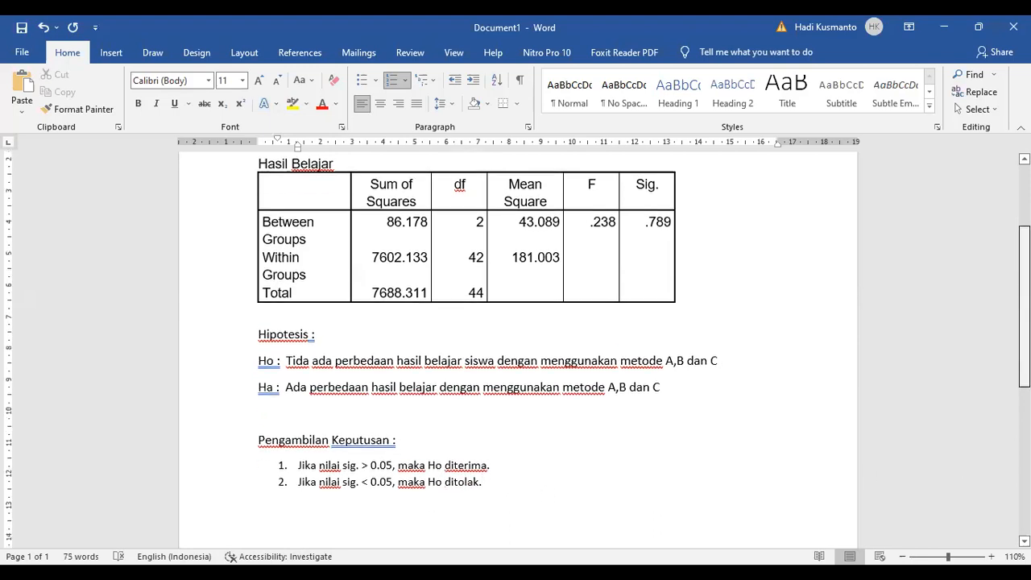
scroll(583, 442, up, 1)
scroll(583, 443, down, 2)
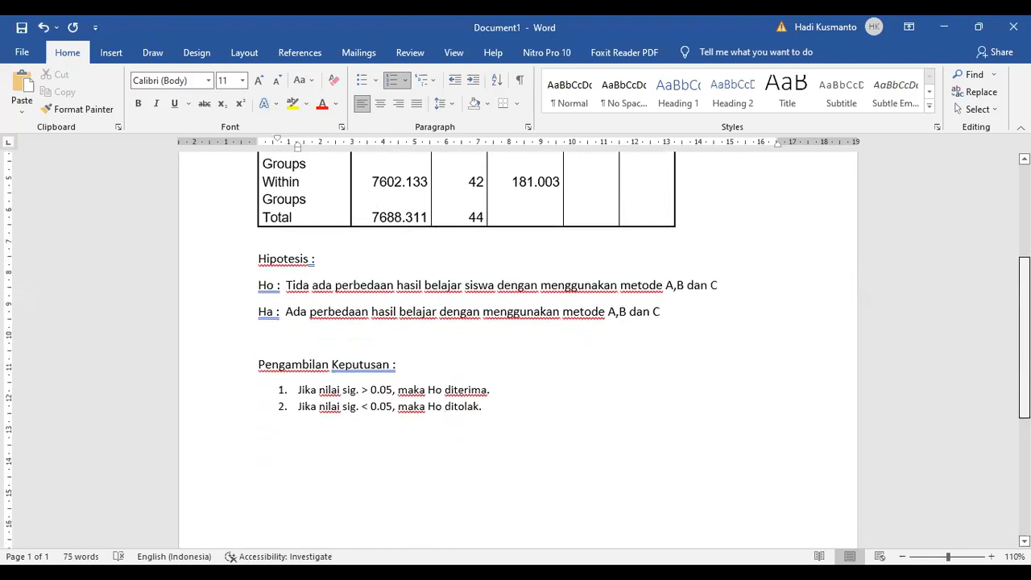
key(Return)
key(Return)
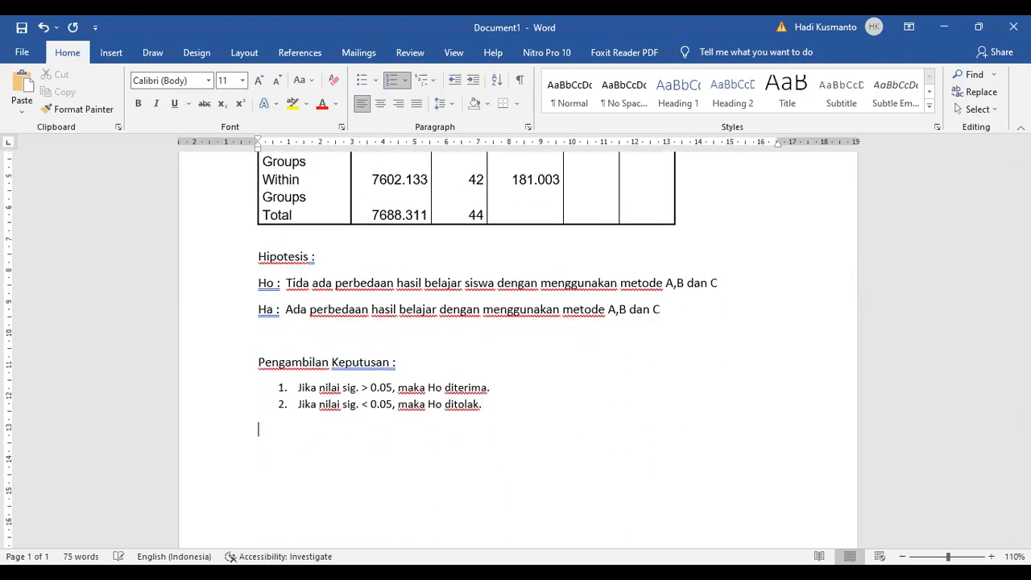
text(Kesimpulan :)
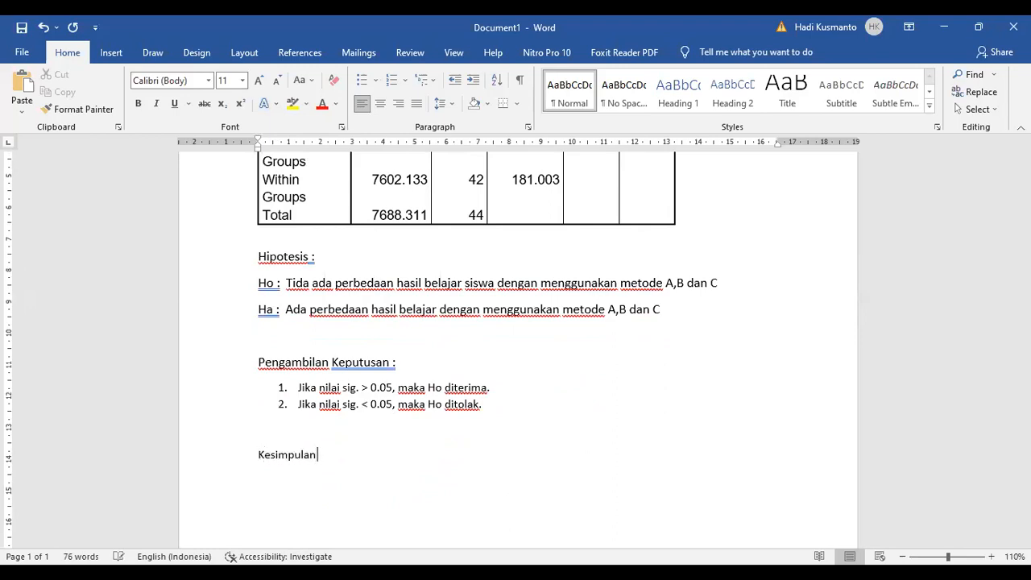
- Begin the conclusion under the Kesimpulan heading with "Berdasarkan tabel Anova diperoleh nilai sig. sebesar 0.789"
key(Return)
text(Berdasarkan tabel Anov)
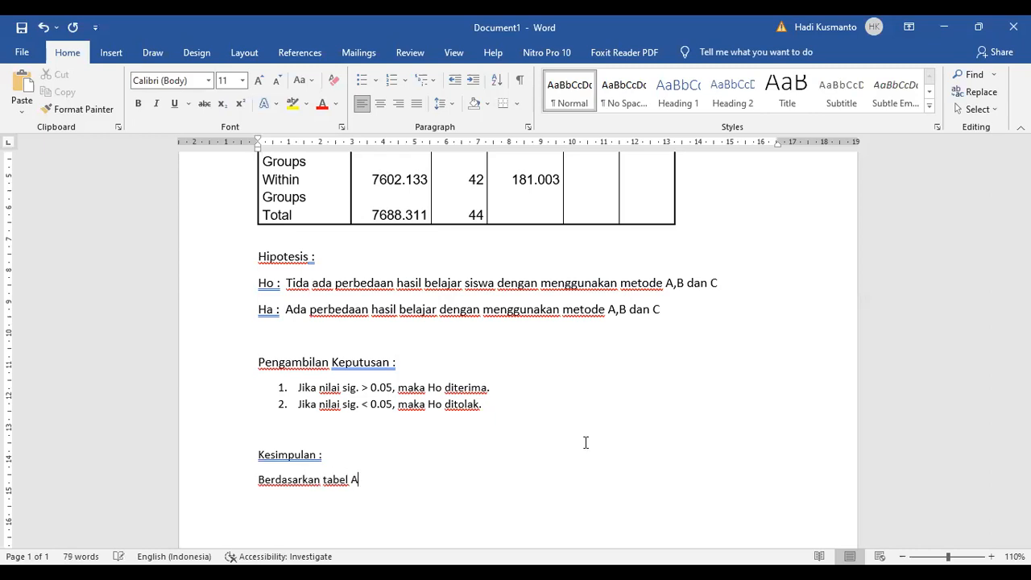
text(a diperoleh)
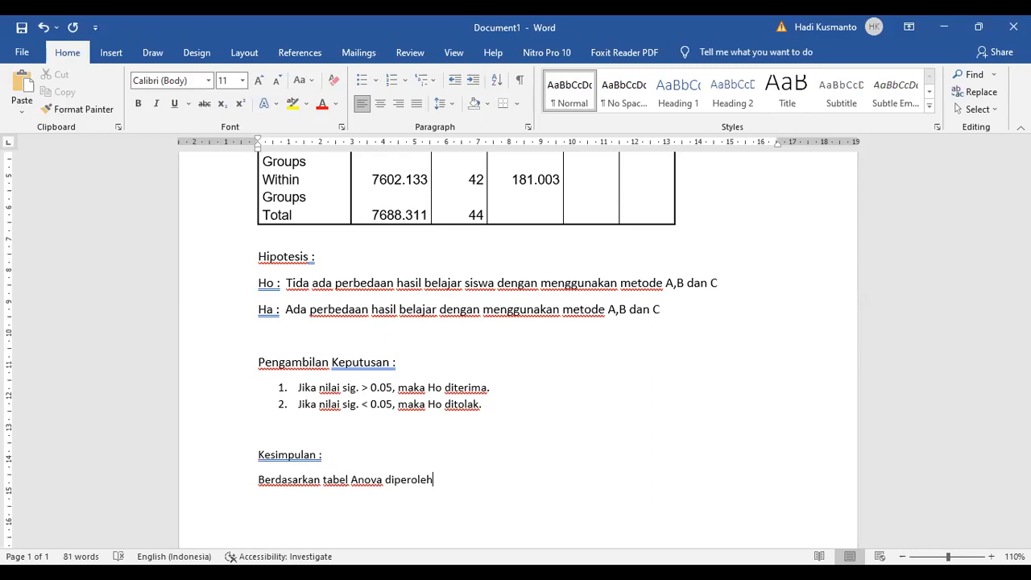
text( nilai sig.=)
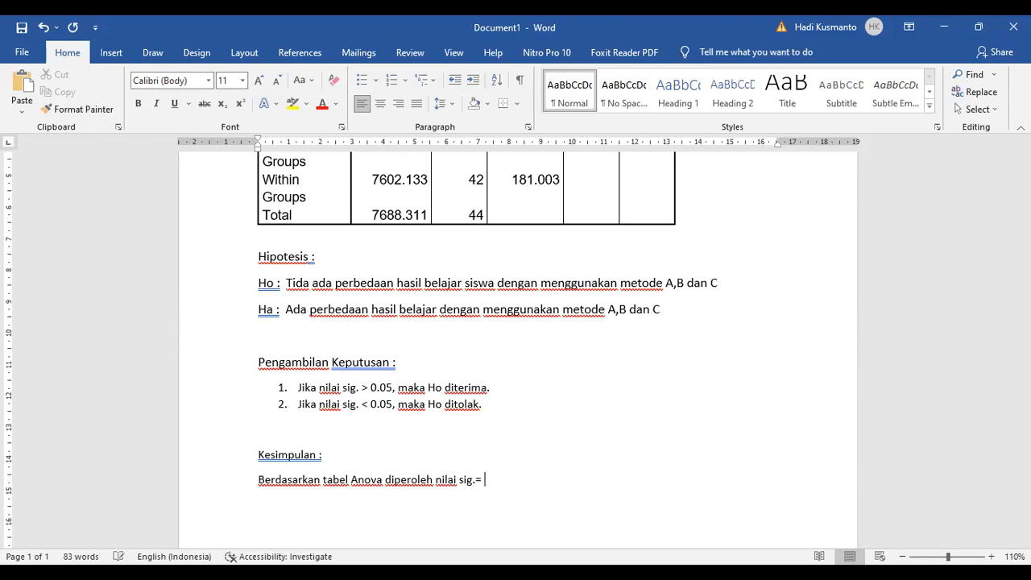
key(BackSpace)
key(BackSpace)
text(sebesar)
scroll(515, 347, up, 3)
scroll(516, 346, down, 4)
text(0.789)
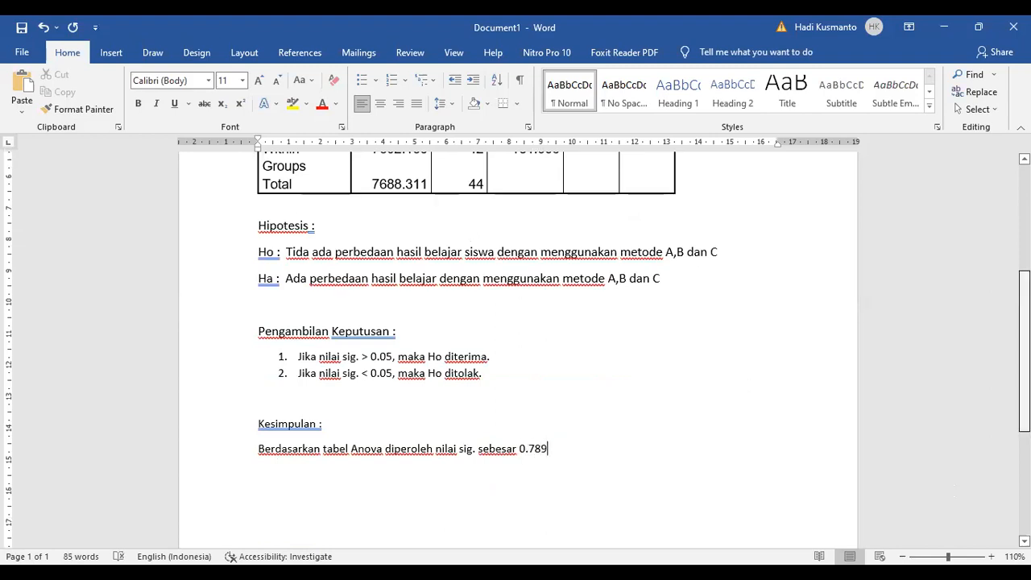
- Continue the conclusion sentence with "> 0.05, sehingga Ho diterima. Hal ini berarti"
scroll(516, 322, up, 3)
scroll(515, 323, down, 3)
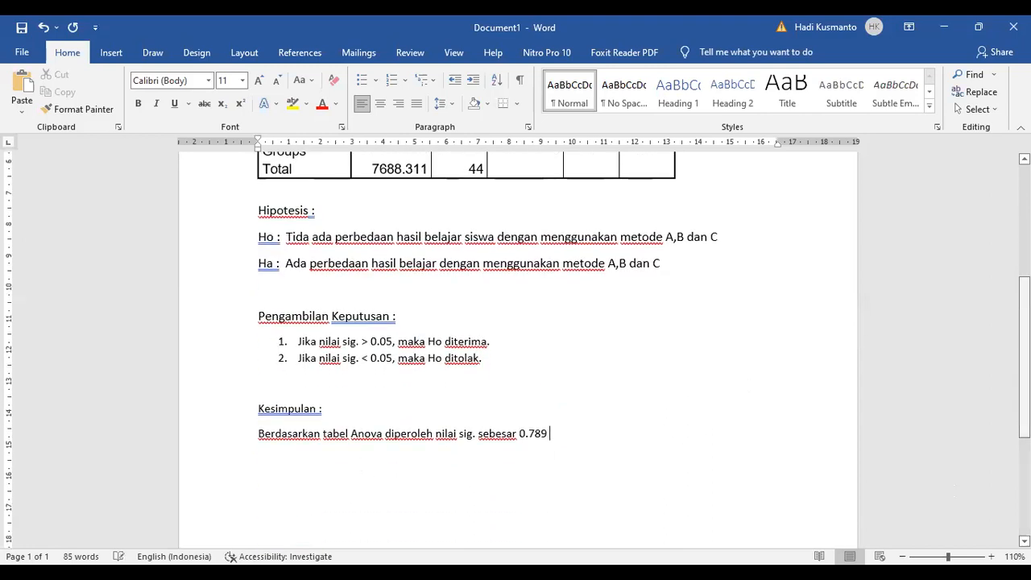
text(> 0.05, sehingg)
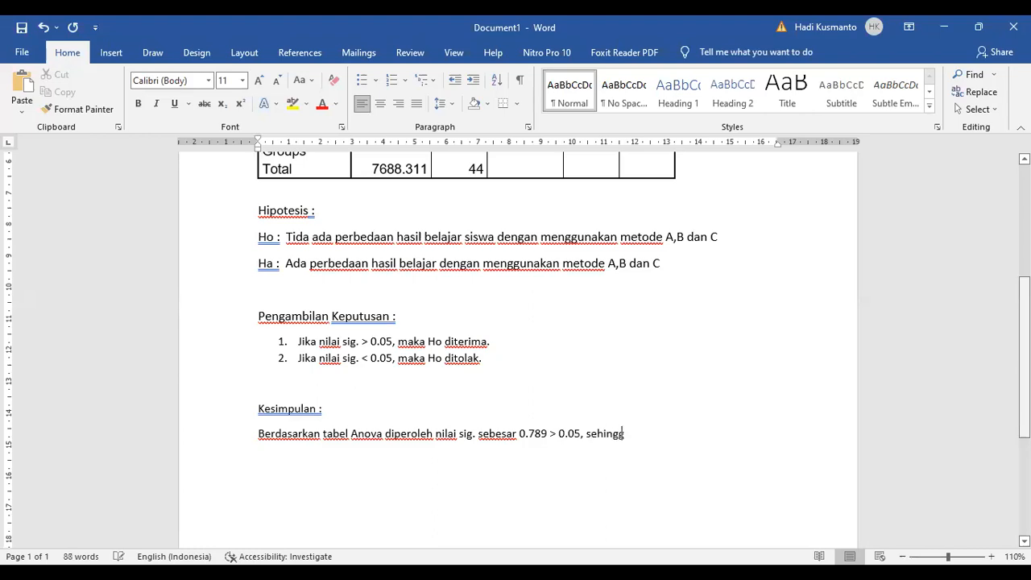
text(a ho)
key(BackSpace)
key(BackSpace)
key(BackSpace)
text(Ho)
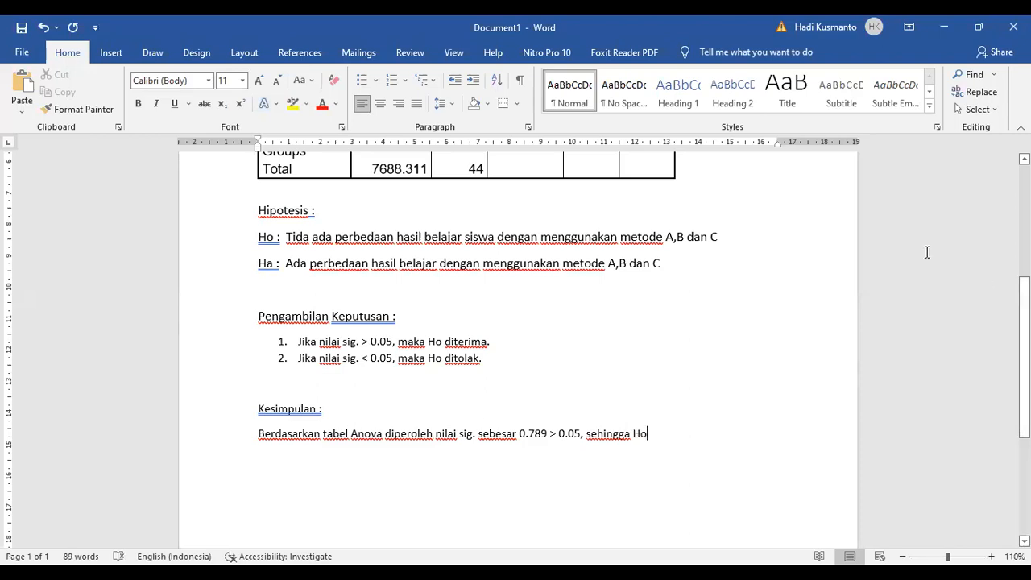
text( diter)
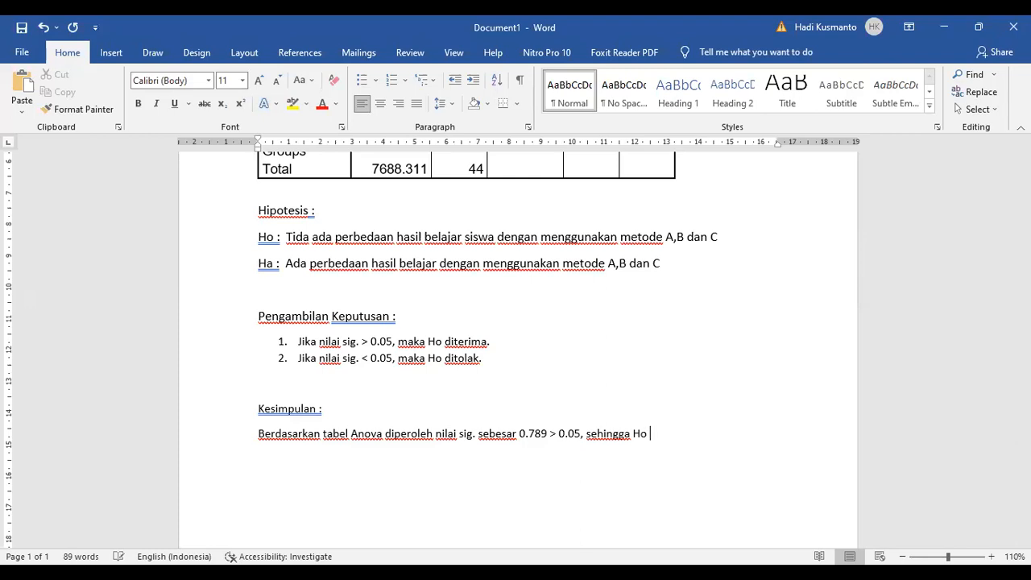
text(ima. Hal ini berart)
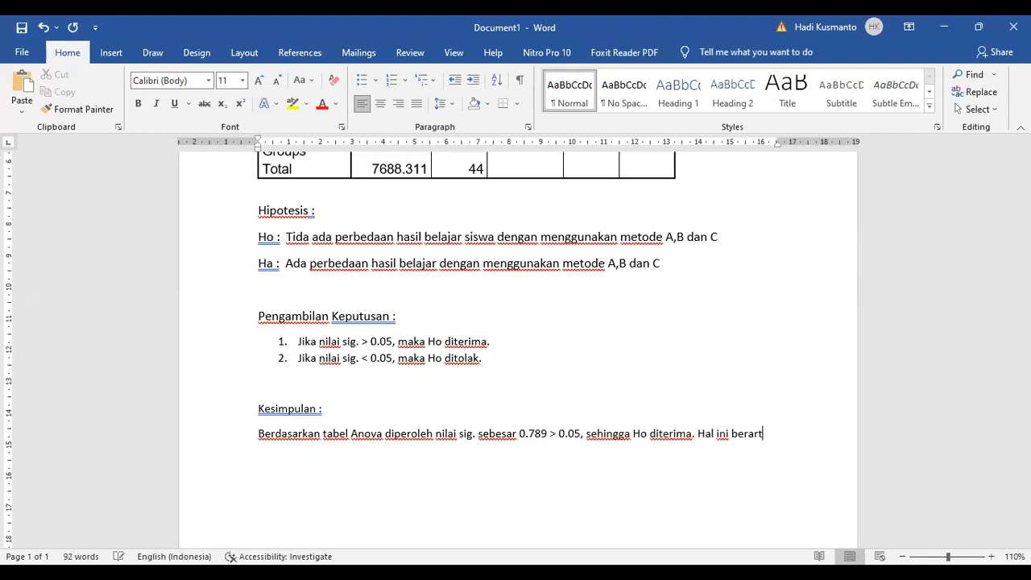
text(i)
- Correct the misspelled first word of the Ho statement to "Tidak"
click(310, 236)
text(k)
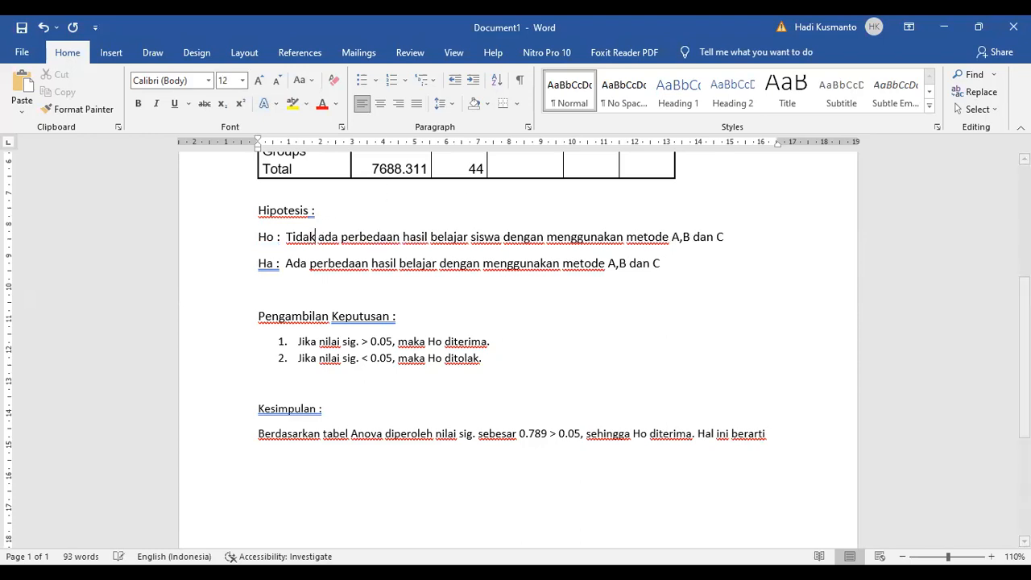
- Finish the conclusion on the line below with "Tidak ada perbedaaan hasil belajar diantara 3 metode tersebut."
click(270, 462)
text(tida)
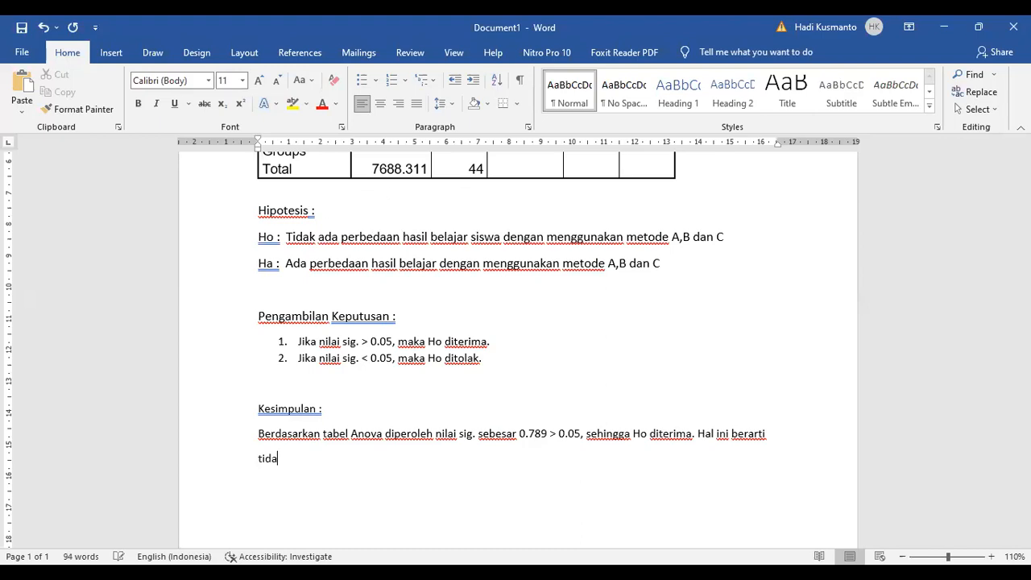
text(k ada perbedaaan )
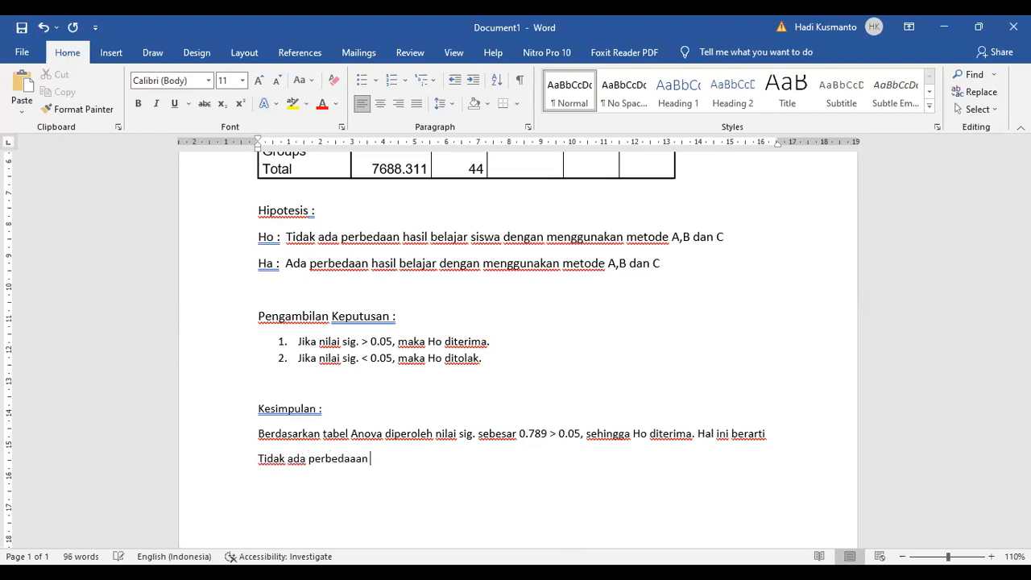
text(hasil)
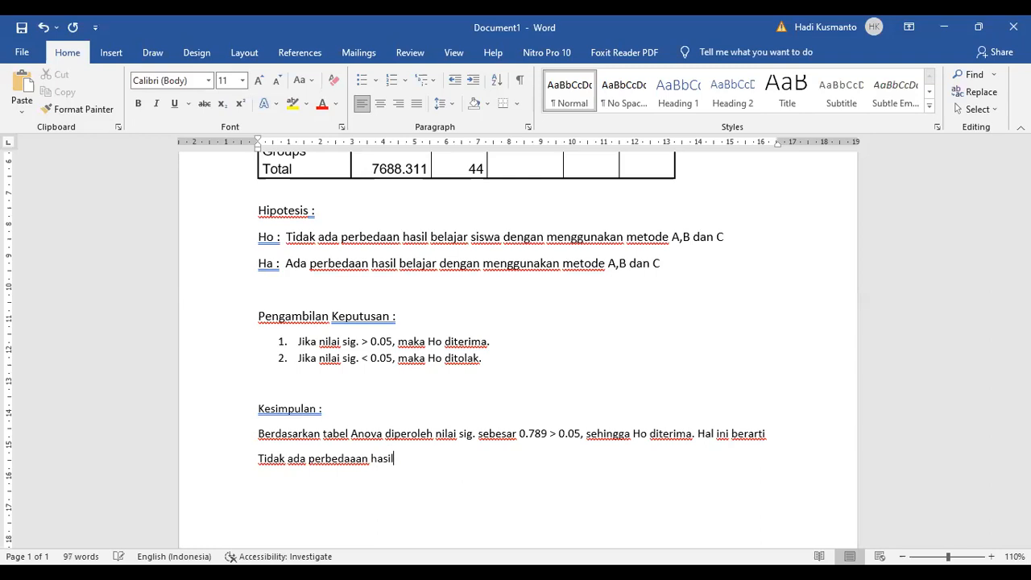
text( belajar dianta)
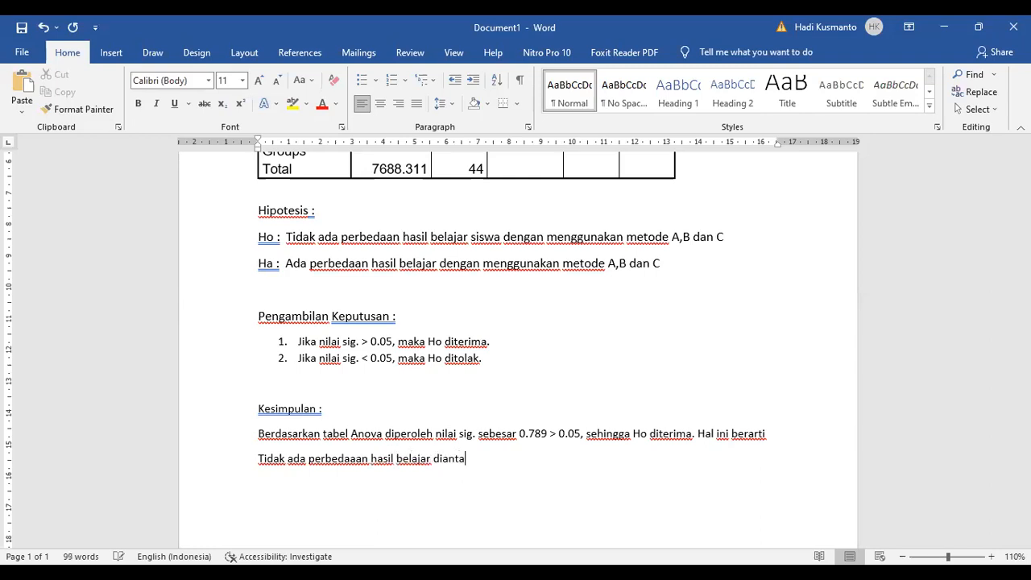
text(ra 3 metode)
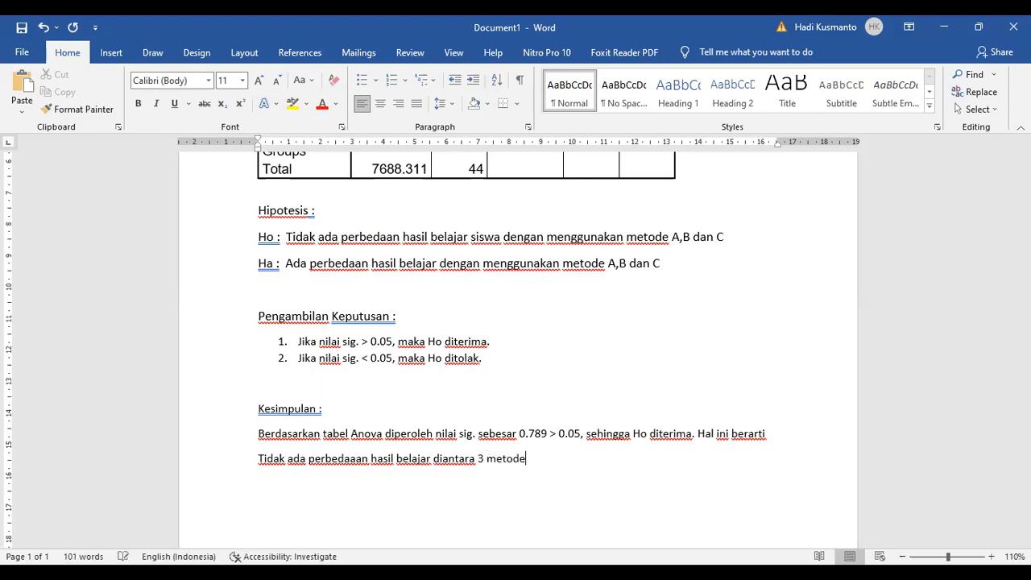
text( tersebut.)
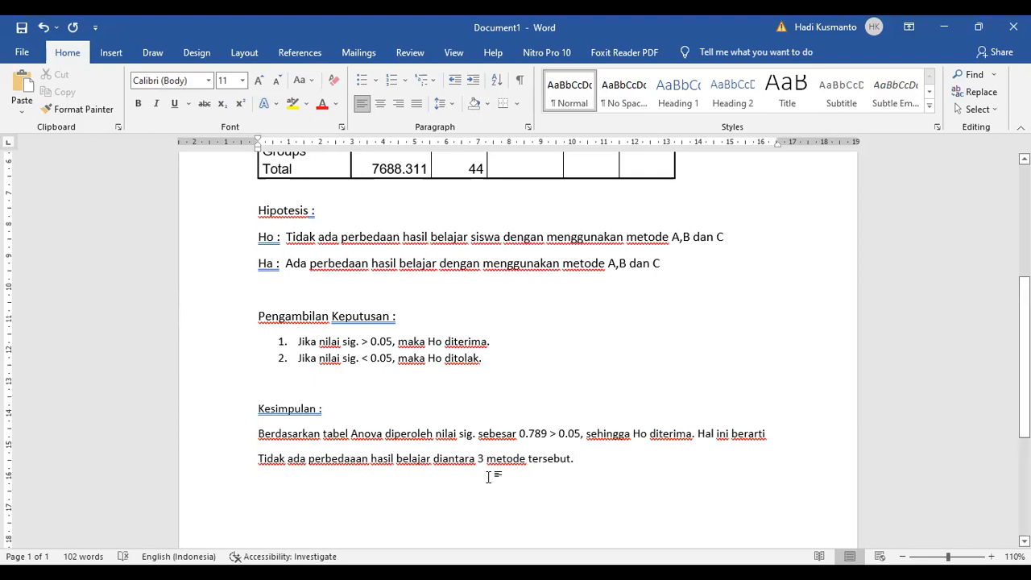
- Review the whole write-up, comparing the ANOVA table's Sig. value with the hypotheses, decision rules and conclusion
scroll(998, 286, up, 6)
scroll(997, 286, down, 9)
scroll(998, 286, up, 7)
scroll(999, 346, down, 7)
scroll(975, 242, up, 9)
scroll(989, 321, down, 5)
scroll(991, 340, down, 1)
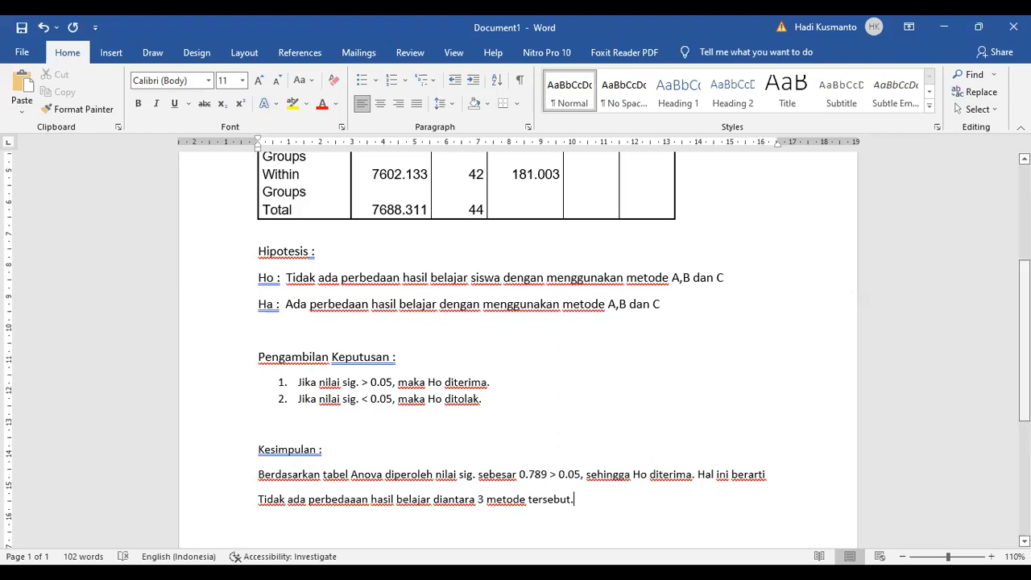
scroll(1024, 339, up, 5)
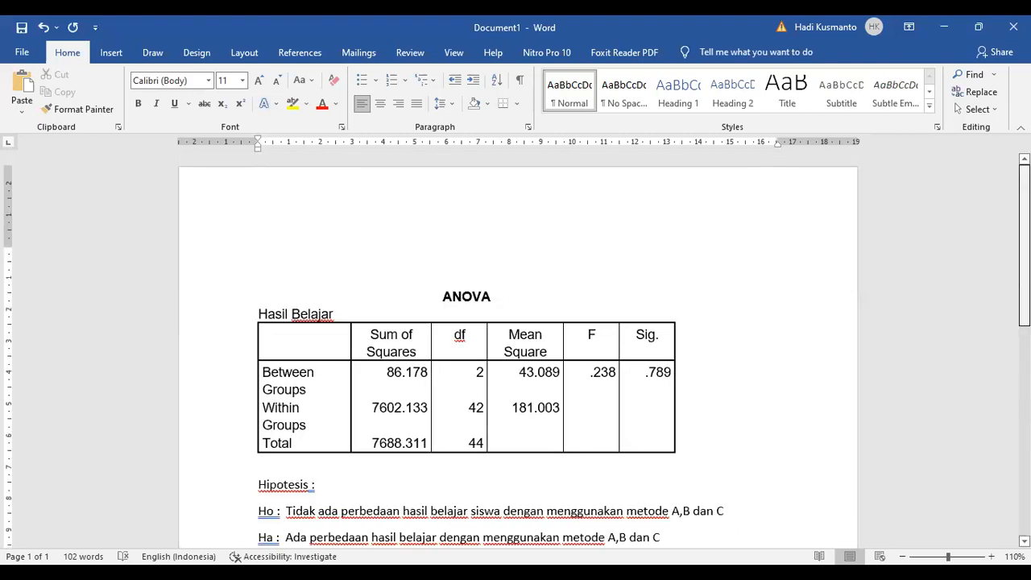
scroll(515, 347, down, 4)
scroll(516, 346, up, 4)
scroll(516, 346, down, 1)
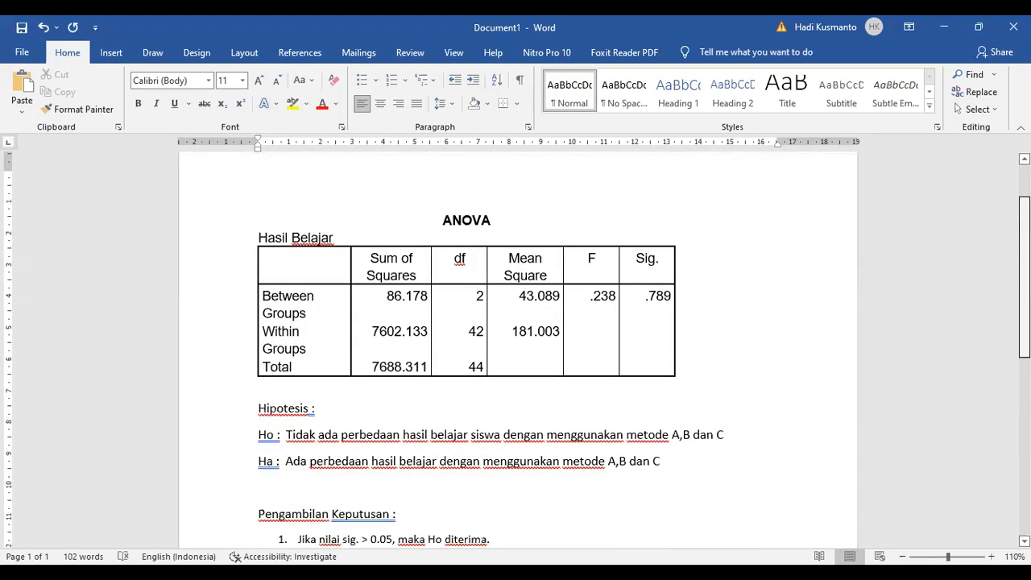
scroll(516, 346, down, 3)
scroll(516, 347, up, 1)
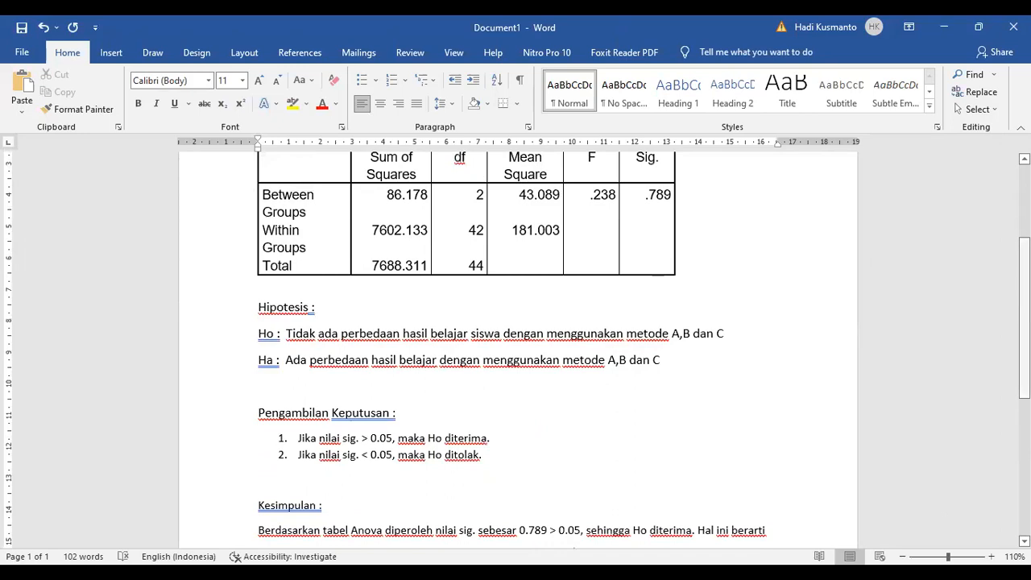
scroll(515, 347, down, 3)
scroll(516, 347, up, 3)
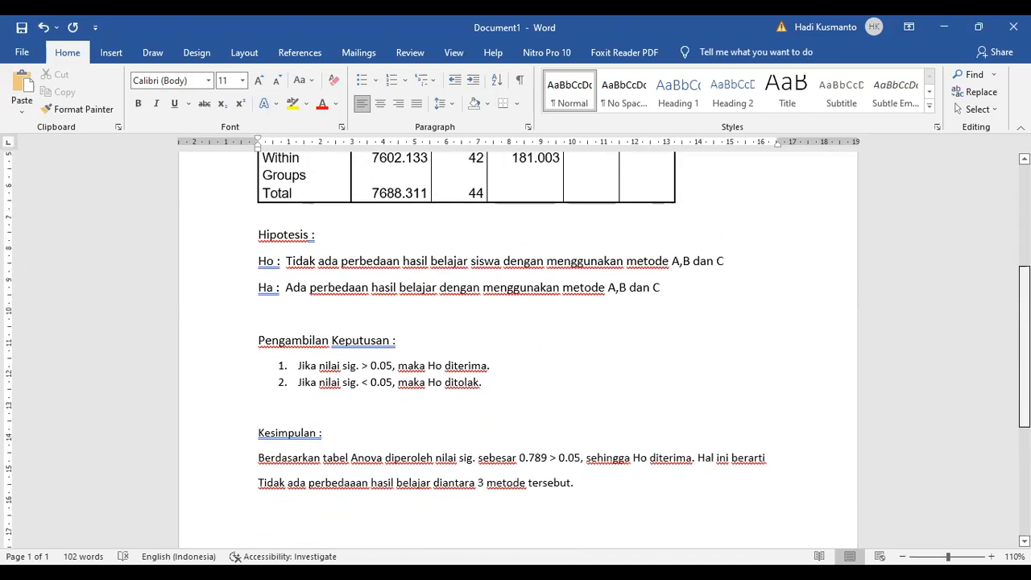
scroll(515, 346, down, 2)
scroll(516, 347, up, 3)
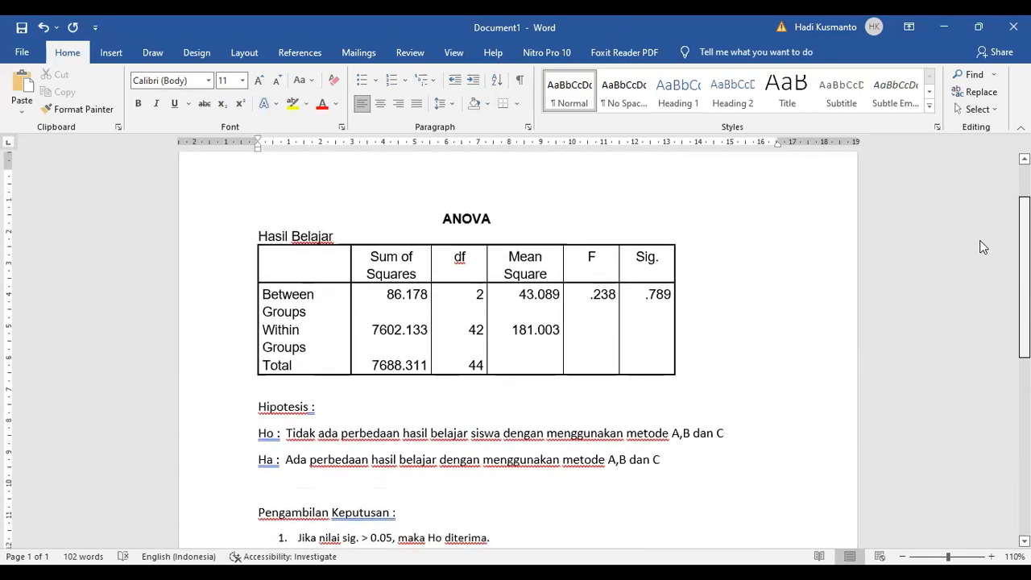
scroll(981, 256, down, 3)
scroll(977, 269, up, 3)
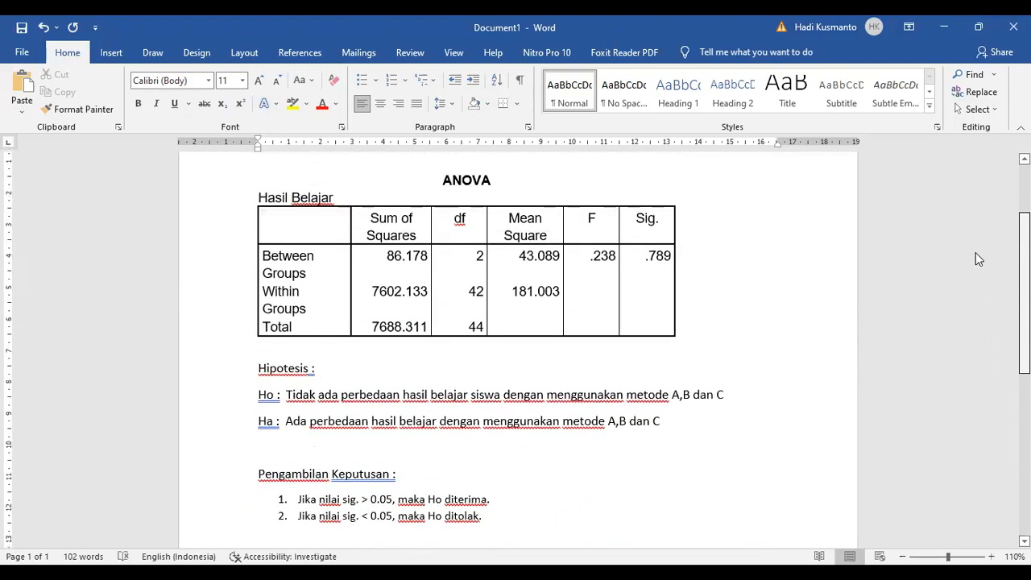
scroll(976, 262, down, 2)
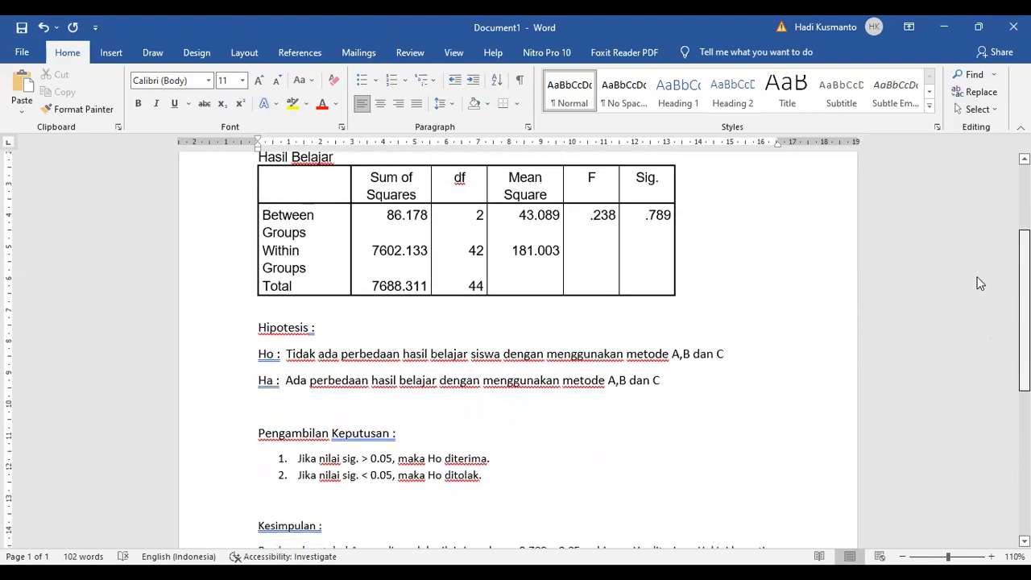
scroll(978, 276, up, 1)
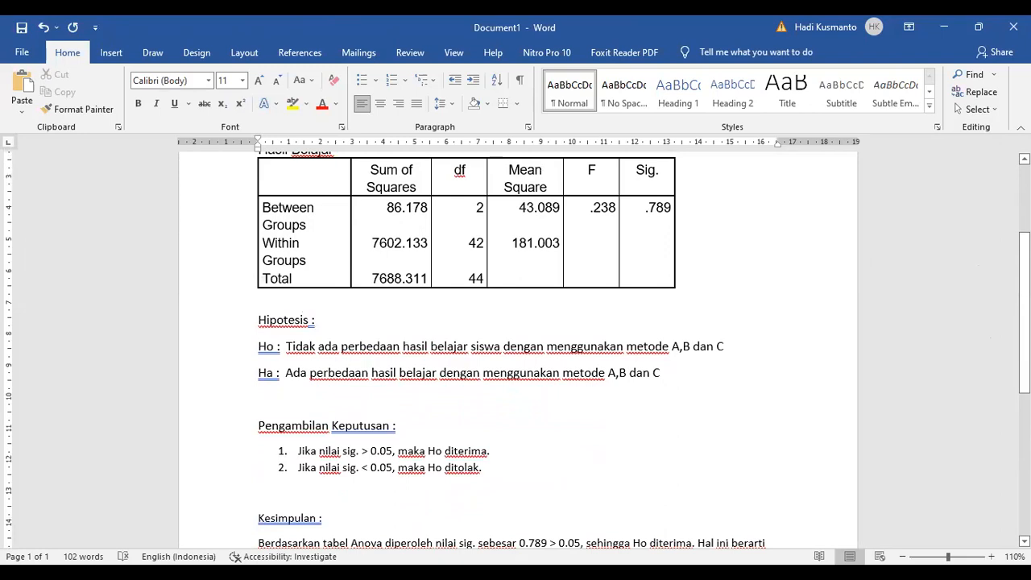
scroll(517, 350, down, 3)
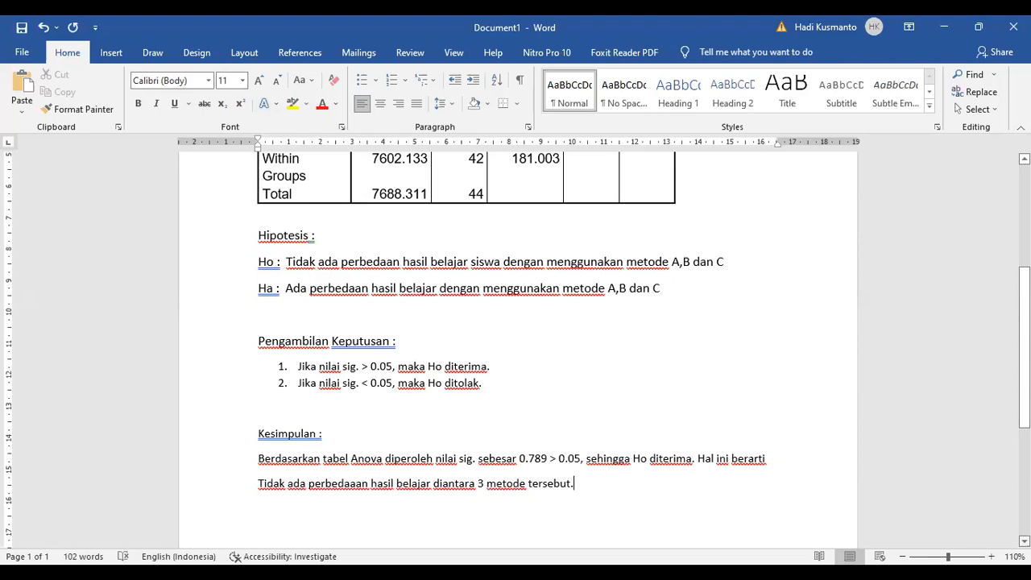
scroll(516, 343, up, 5)
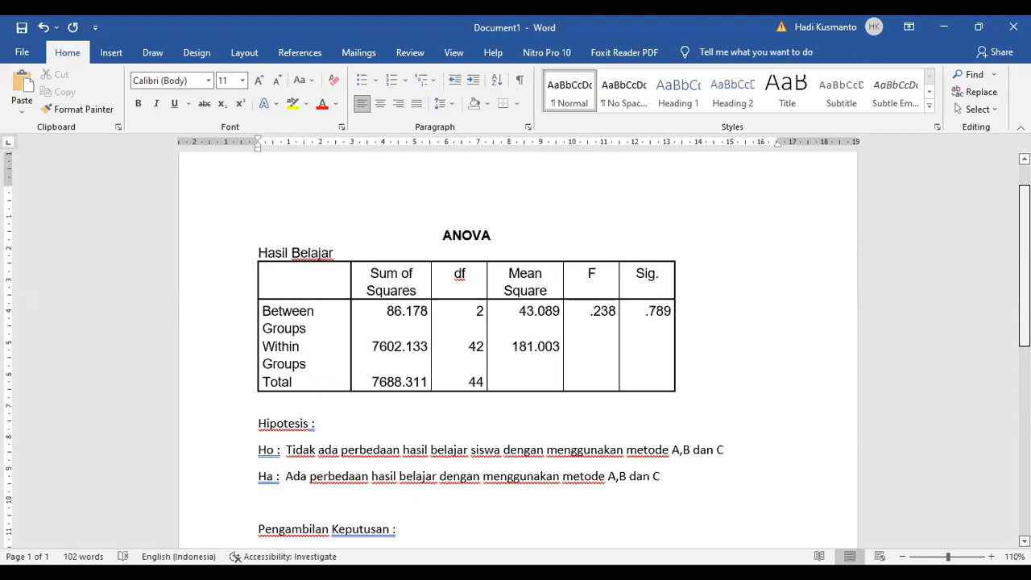
scroll(516, 350, down, 5)
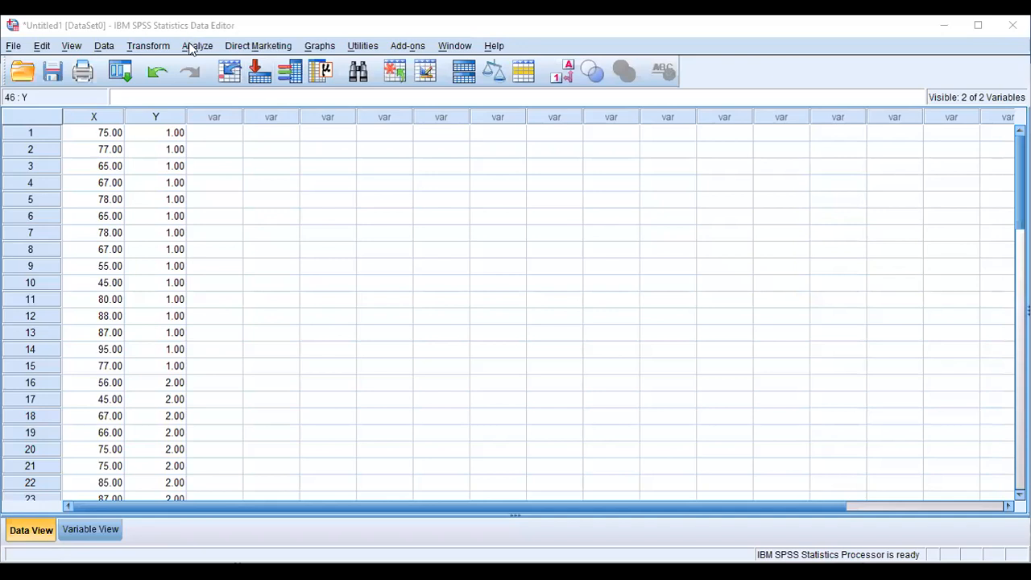
- Rerun the one-way ANOVA of Hasil Belajar by Metode Pembelajaran in SPSS with LSD and Tukey post hoc comparisons added
click(194, 46)
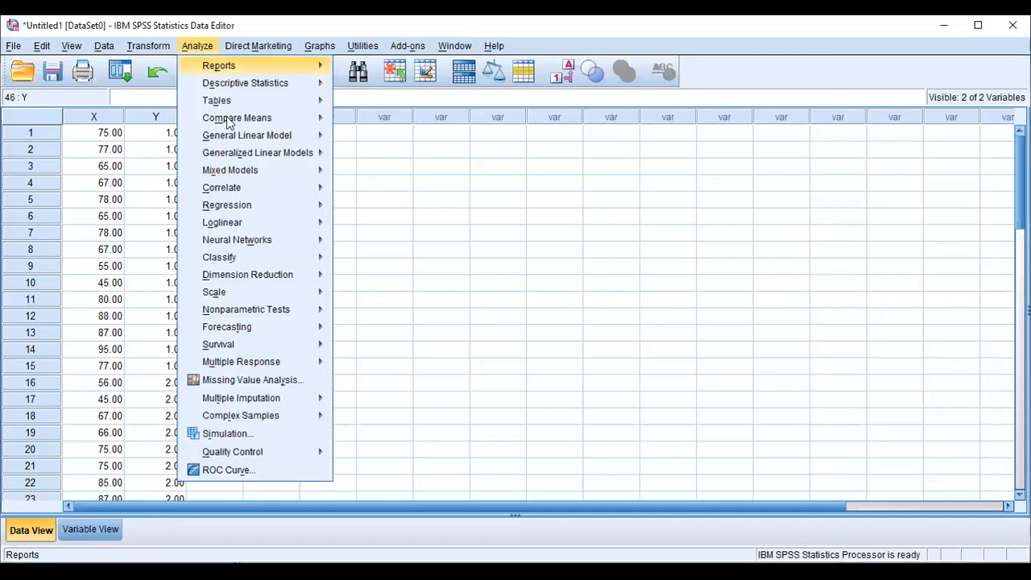
mouse_move(229, 121)
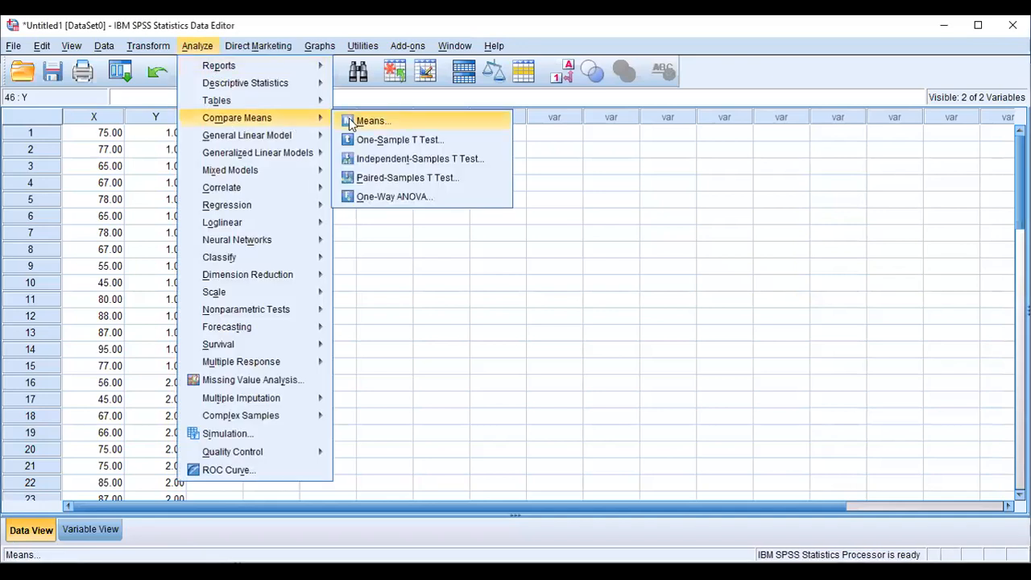
click(385, 197)
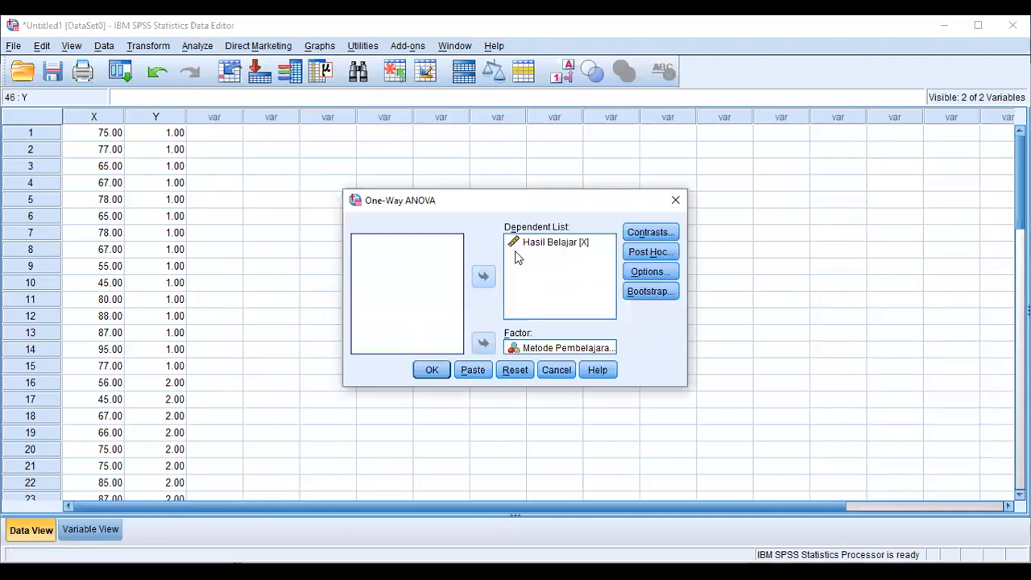
click(657, 251)
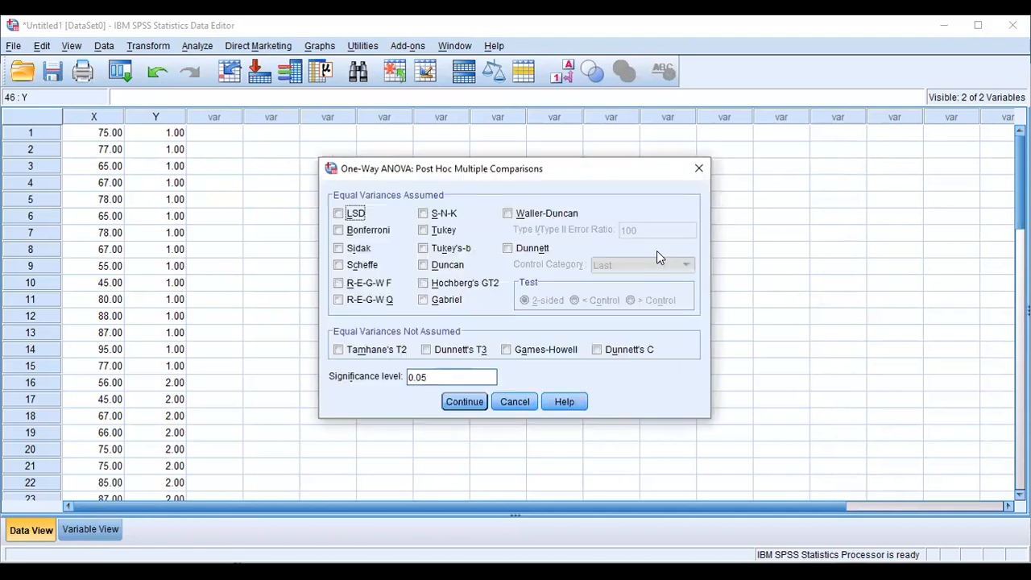
click(340, 215)
click(425, 231)
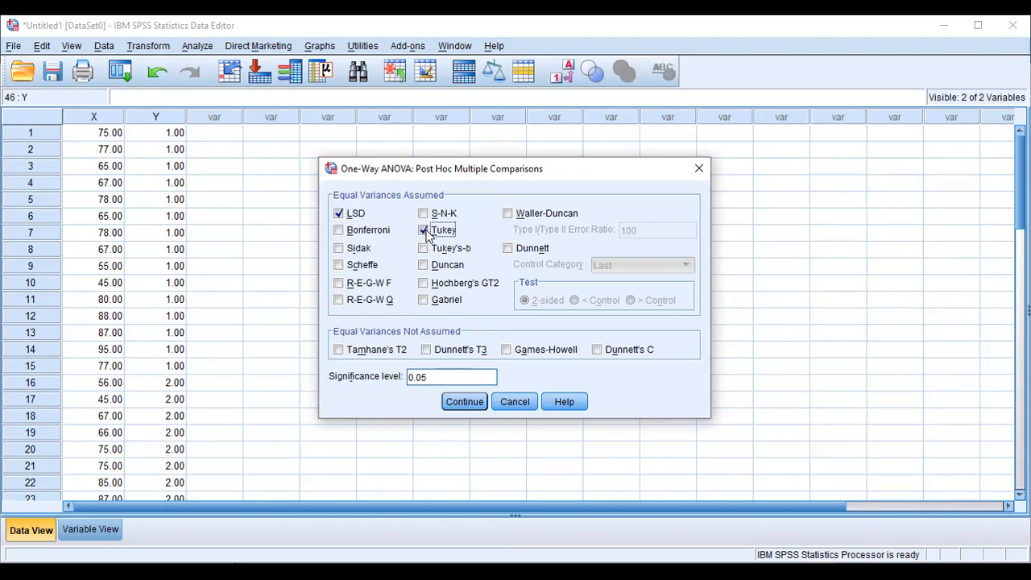
click(455, 401)
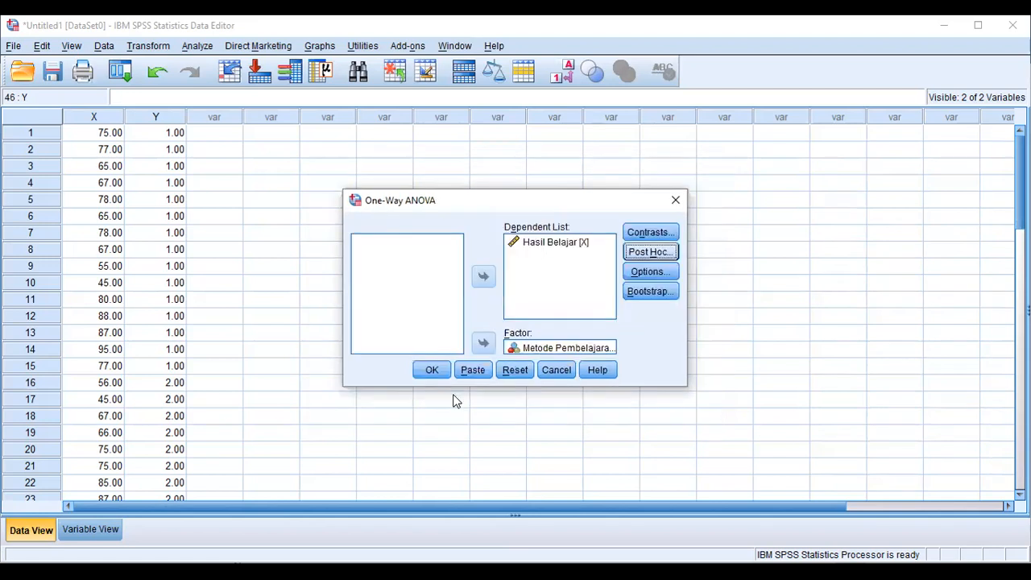
click(431, 371)
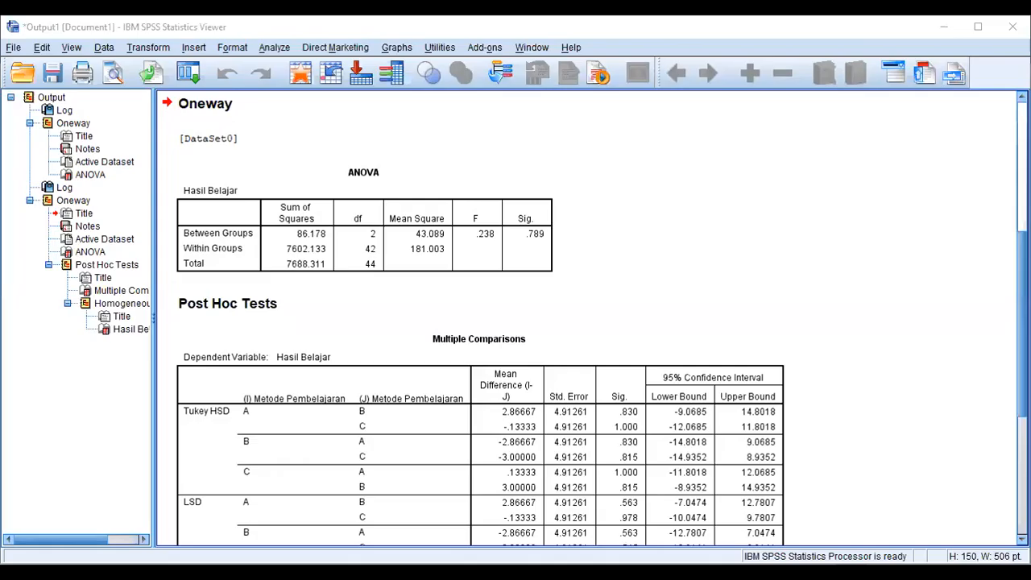
- Select the Multiple Comparisons table in the output and examine the Tukey HSD significance for methods A and B
scroll(588, 317, down, 10)
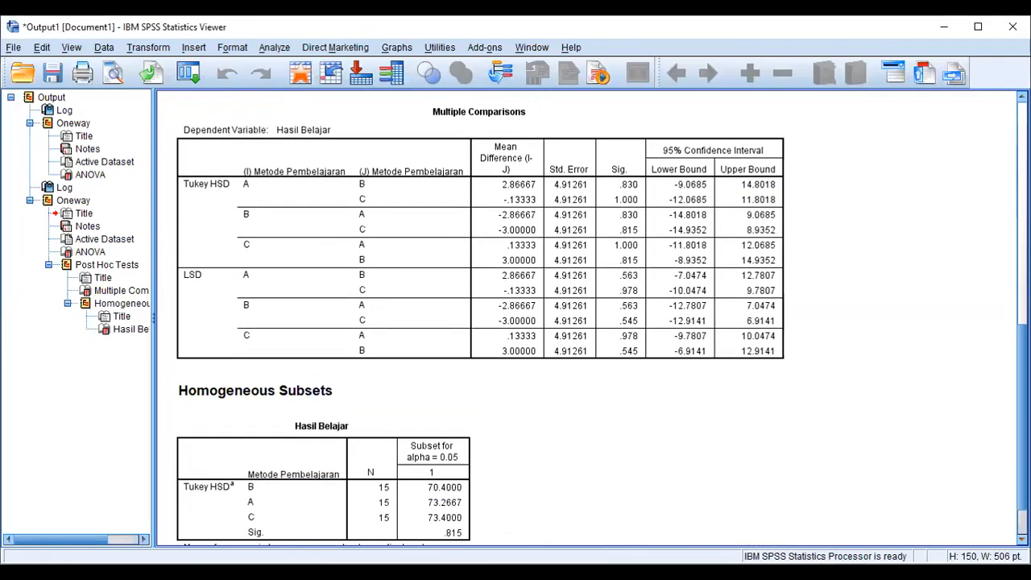
click(299, 278)
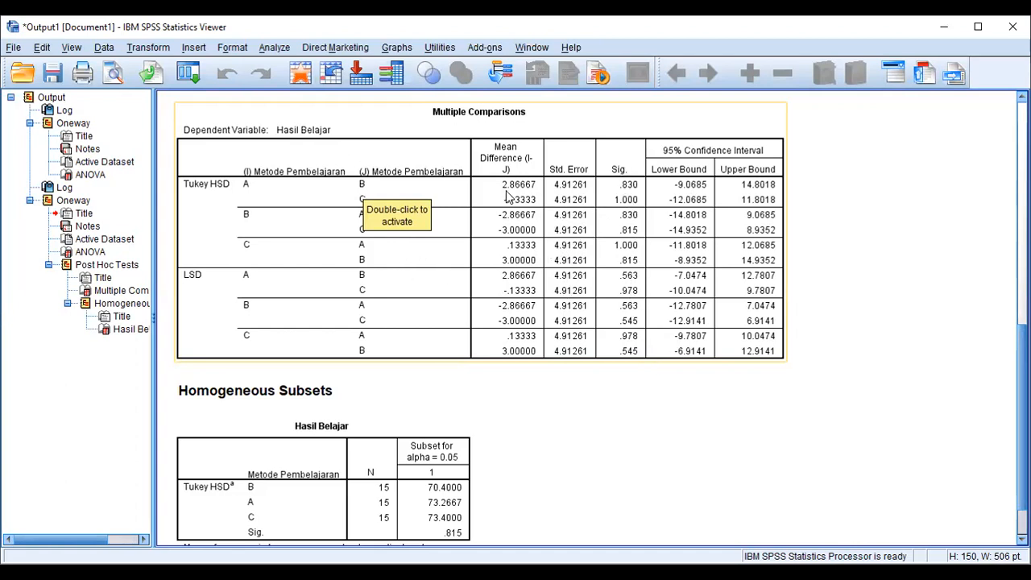
click(631, 187)
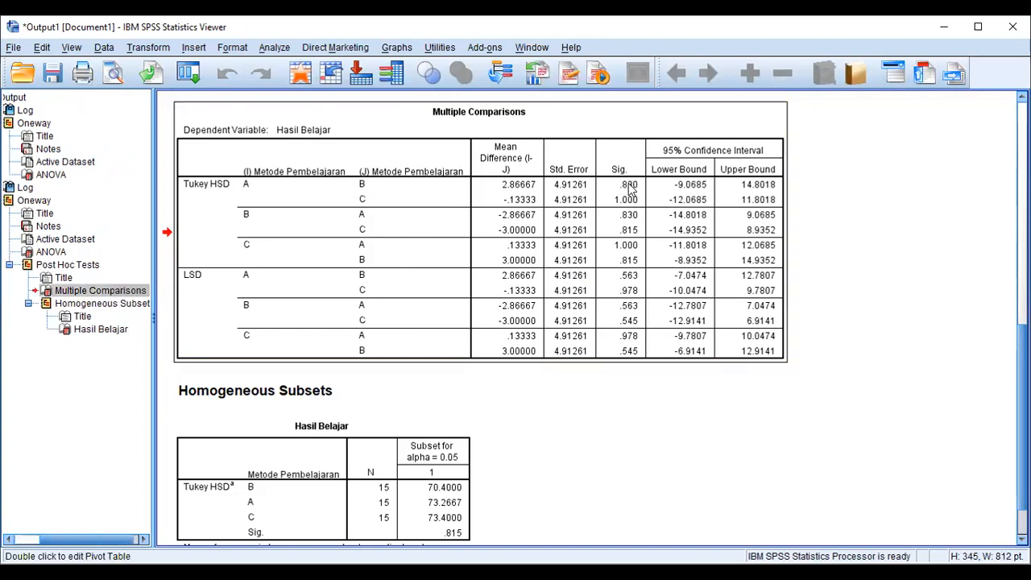